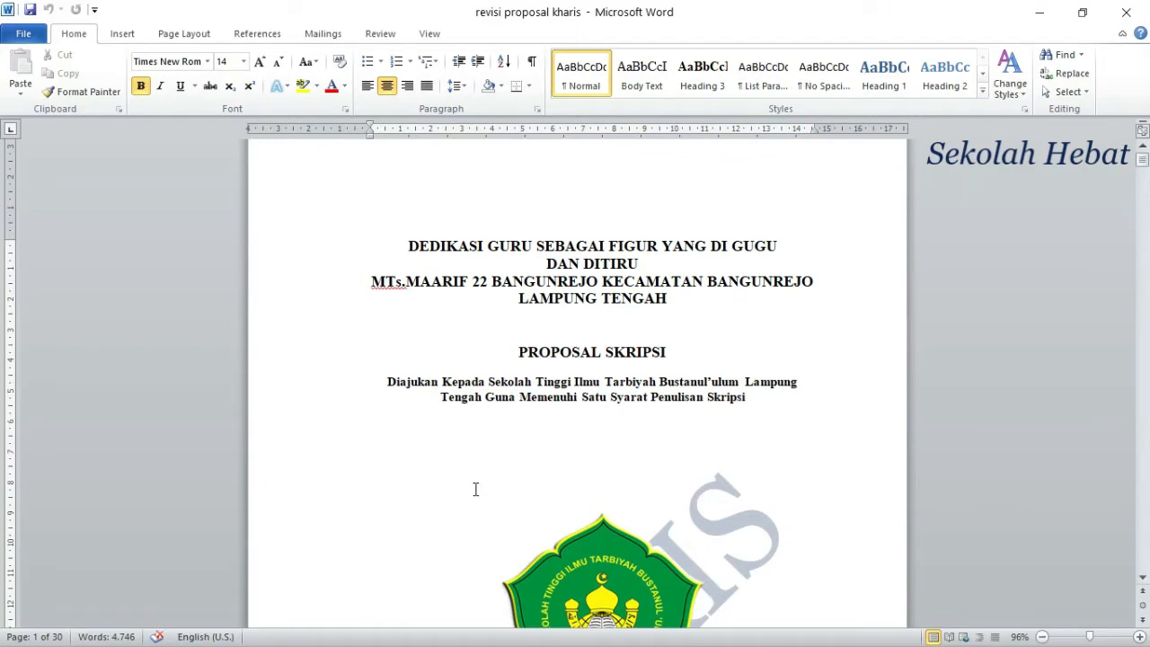
Step: Insert a Next Page section break directly before the PERSETUJUAN heading on page 2
scroll(382, 551, down, 3)
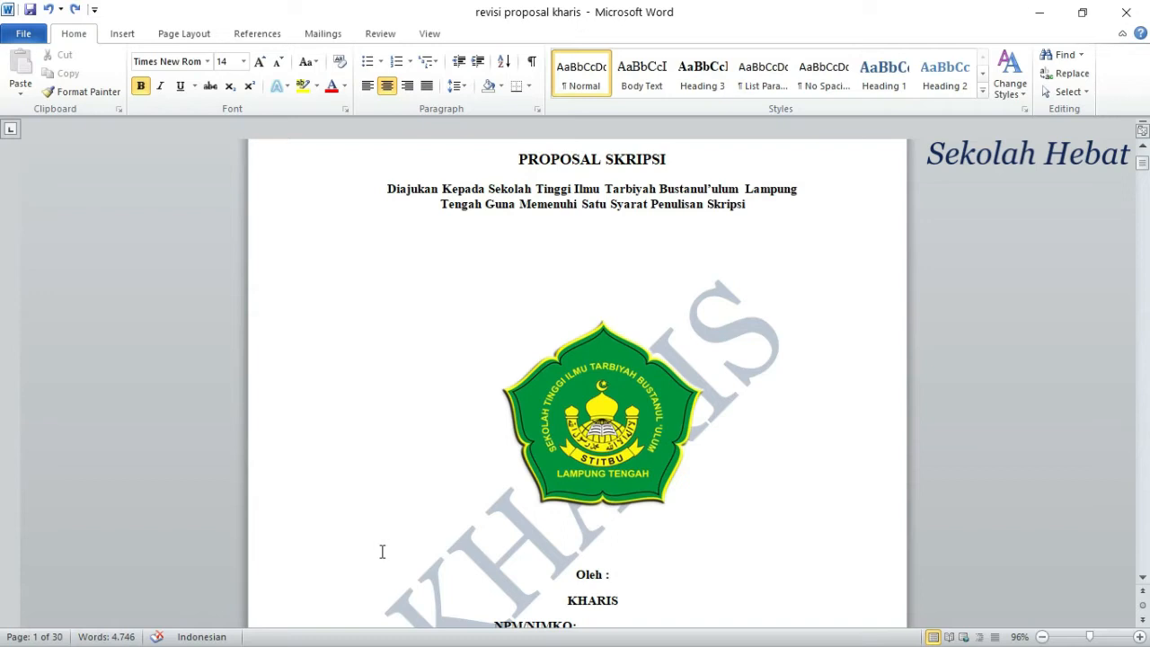
scroll(535, 419, down, 1)
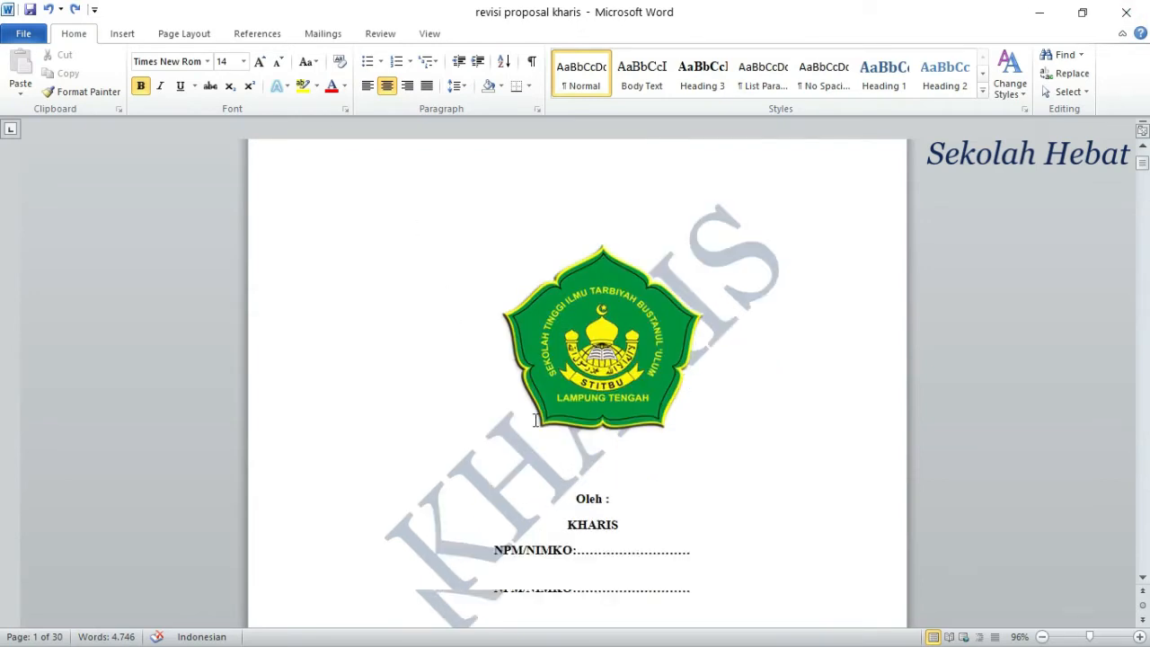
scroll(535, 419, down, 1)
scroll(572, 443, down, 2)
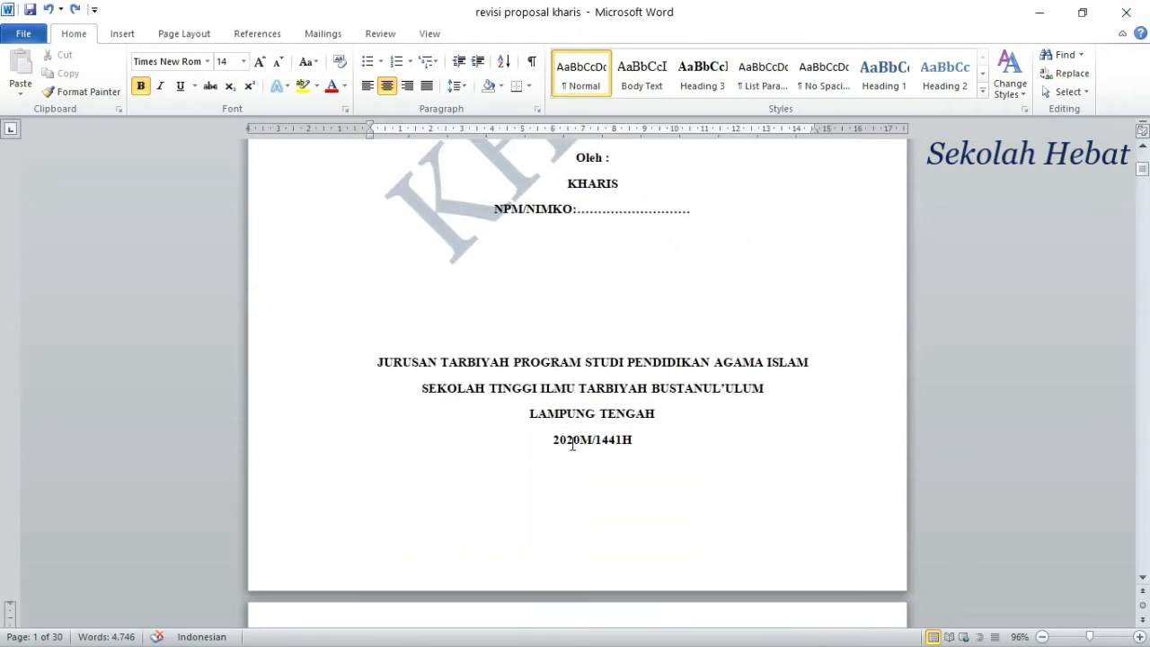
scroll(572, 444, down, 2)
scroll(570, 452, down, 1)
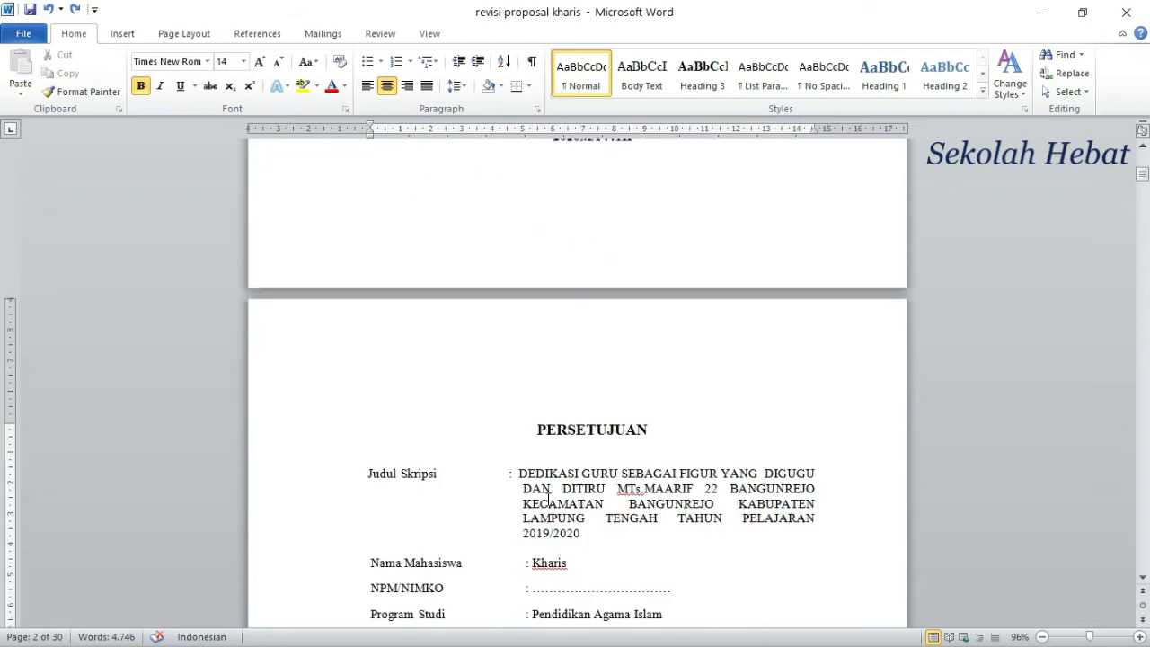
click(532, 429)
scroll(529, 316, up, 2)
scroll(527, 325, down, 2)
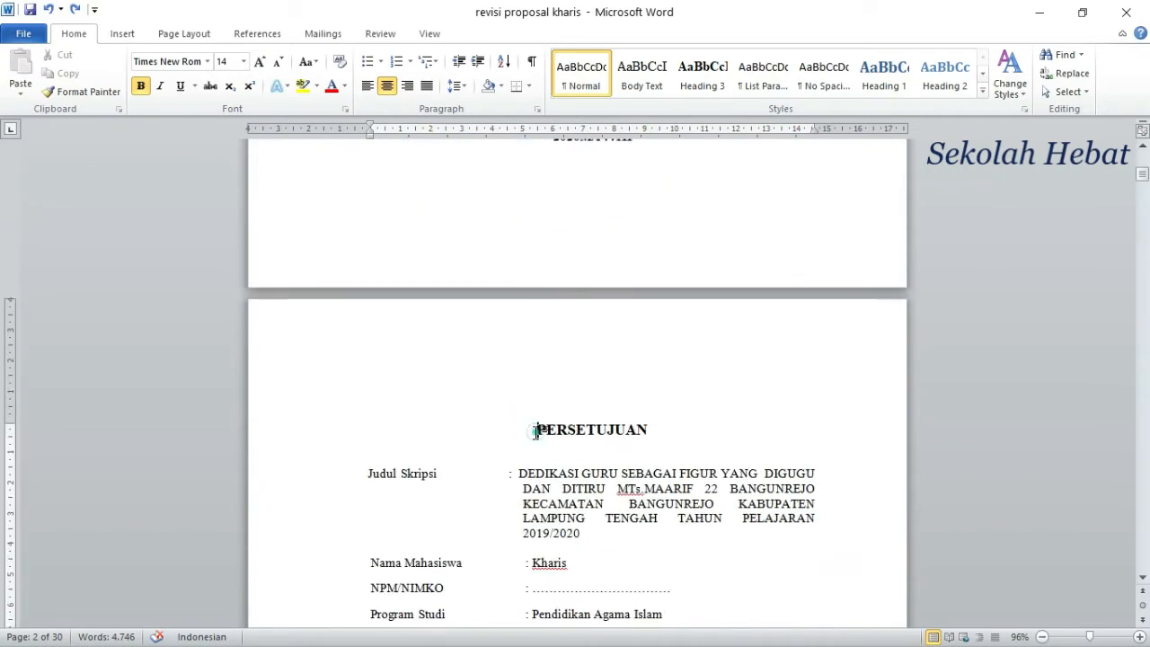
click(536, 432)
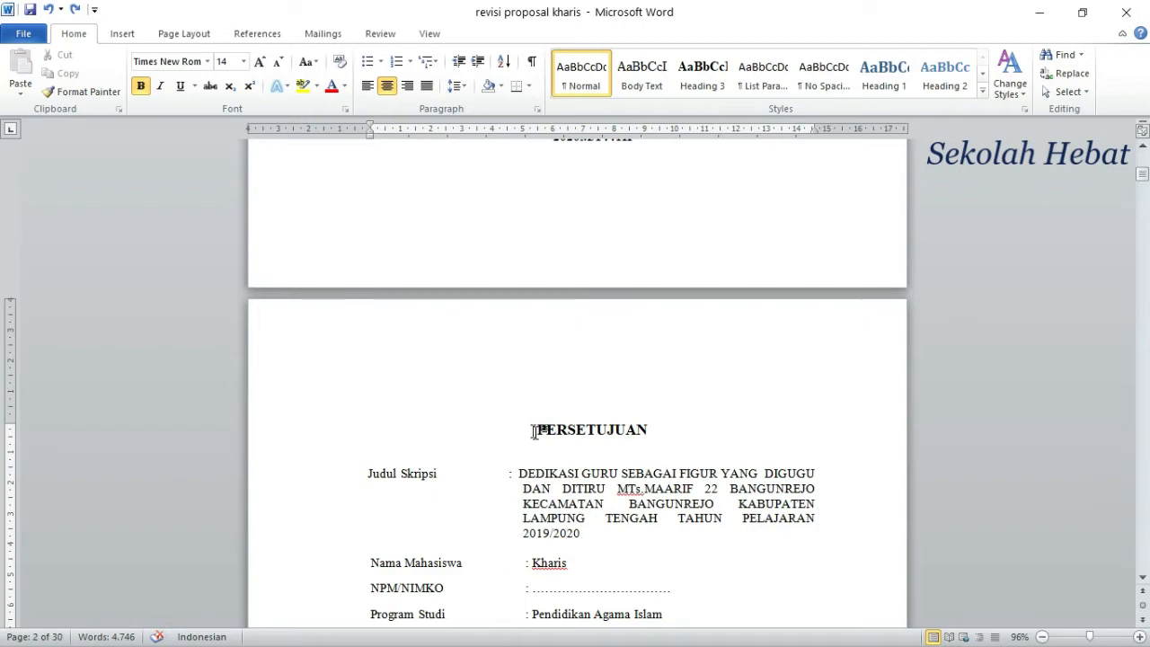
click(176, 34)
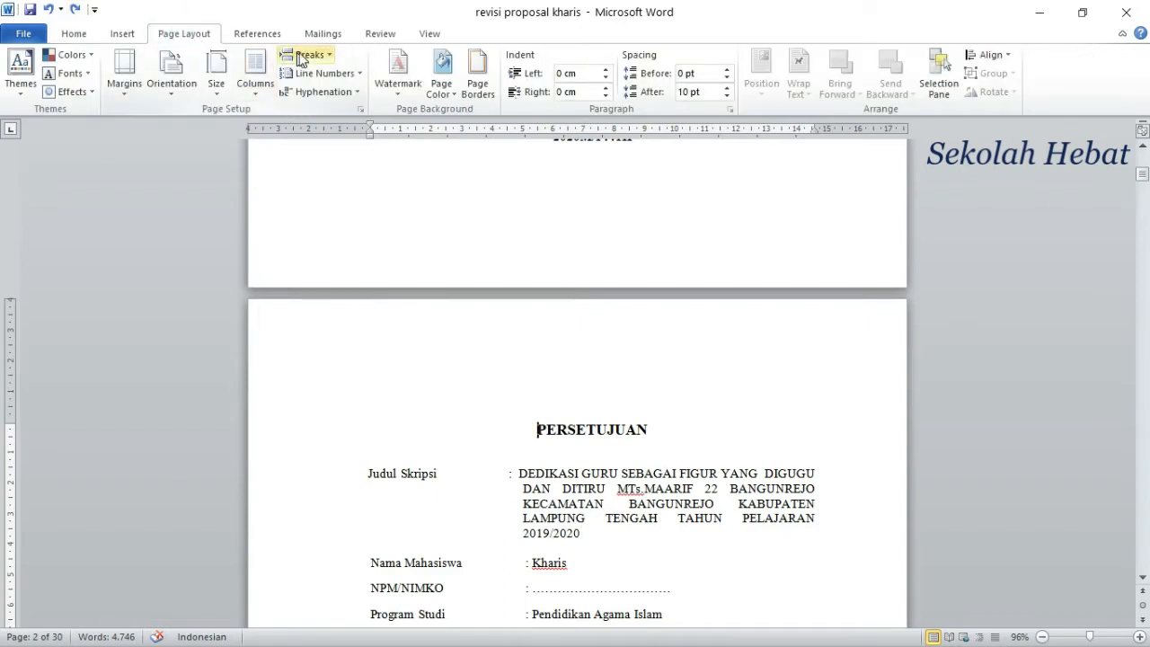
click(327, 57)
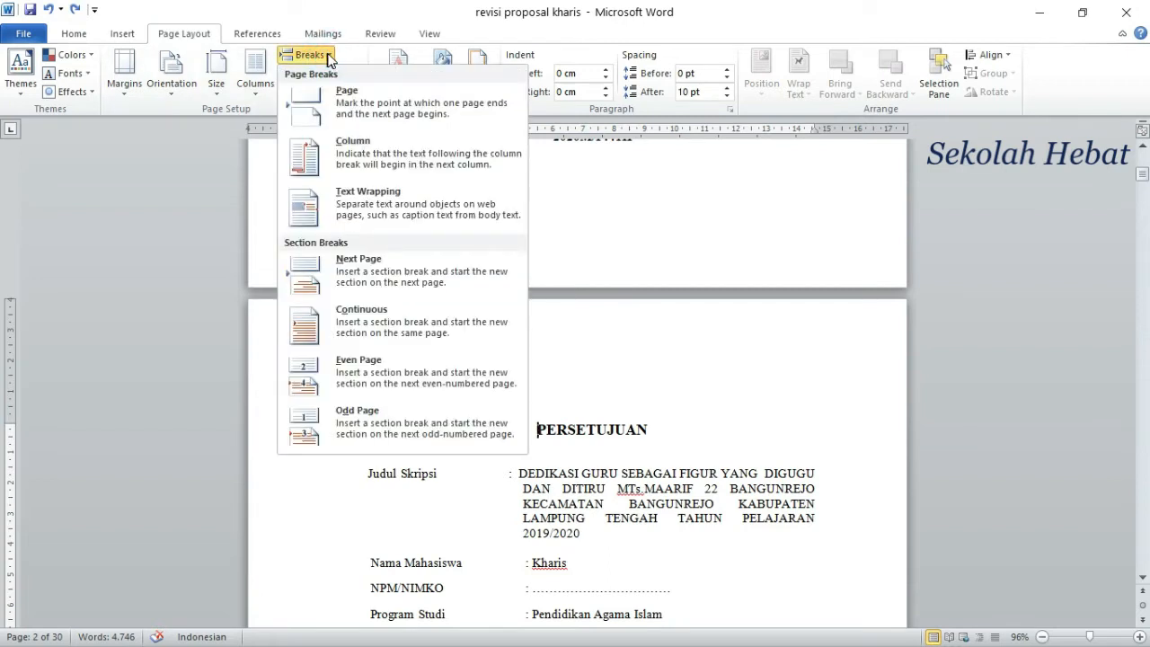
click(370, 270)
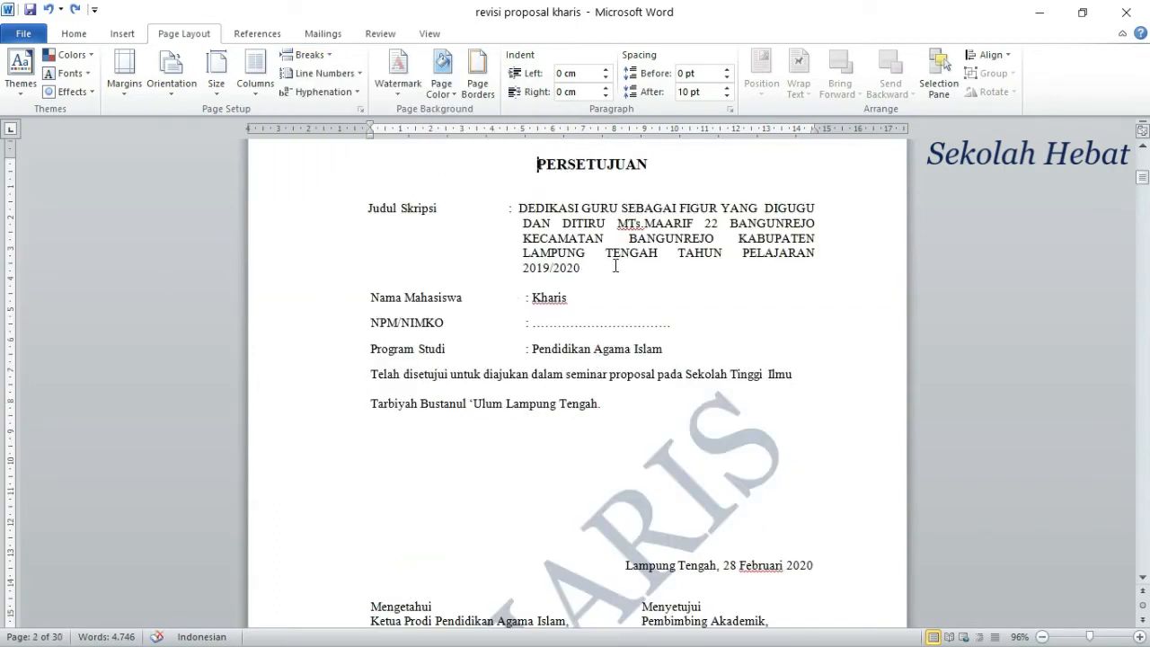
key(Return)
Step: Open the Section 2 header on the PERSETUJUAN page and unlink it from the previous section
scroll(662, 247, up, 2)
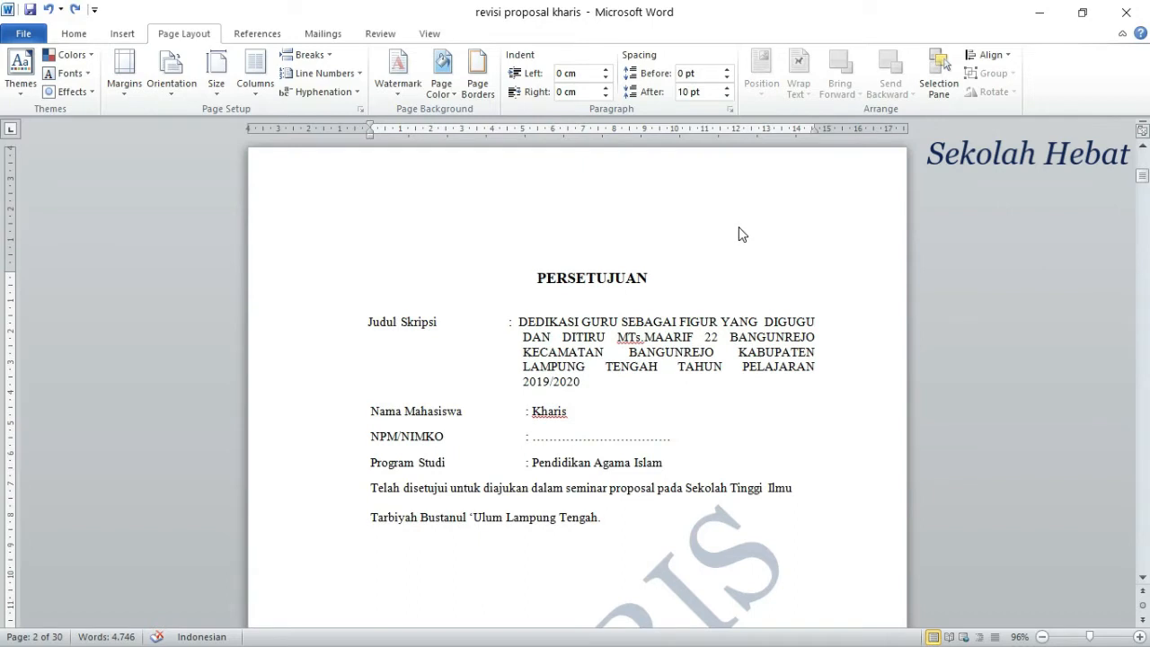
double_click(782, 205)
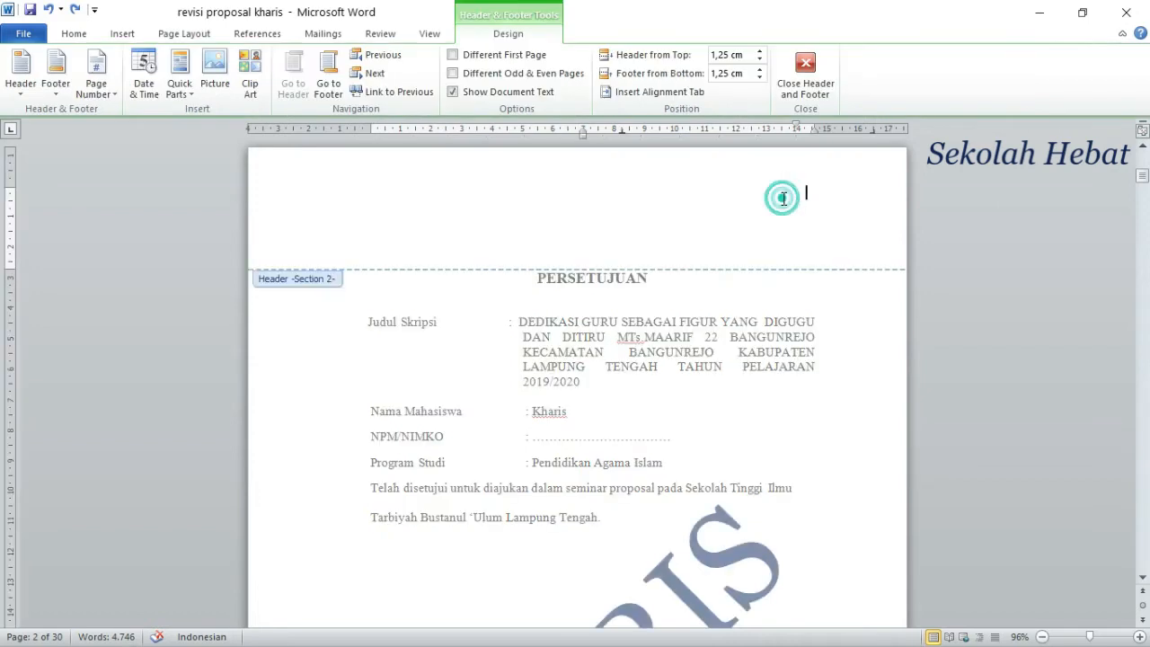
scroll(668, 229, up, 5)
scroll(667, 232, up, 1)
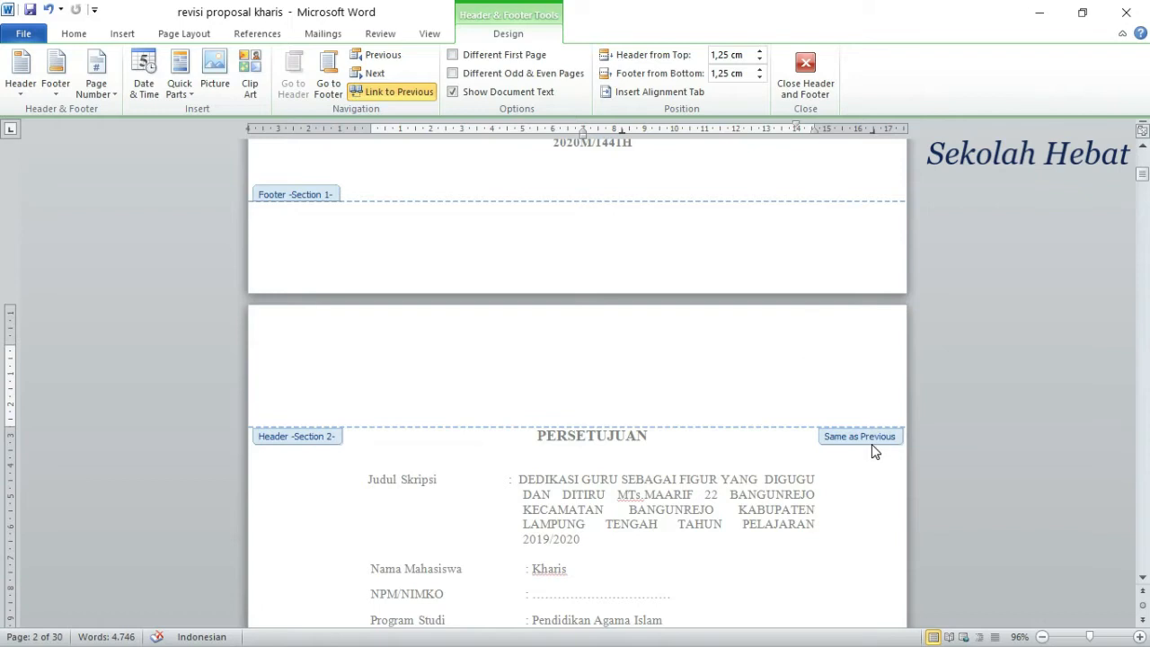
click(402, 94)
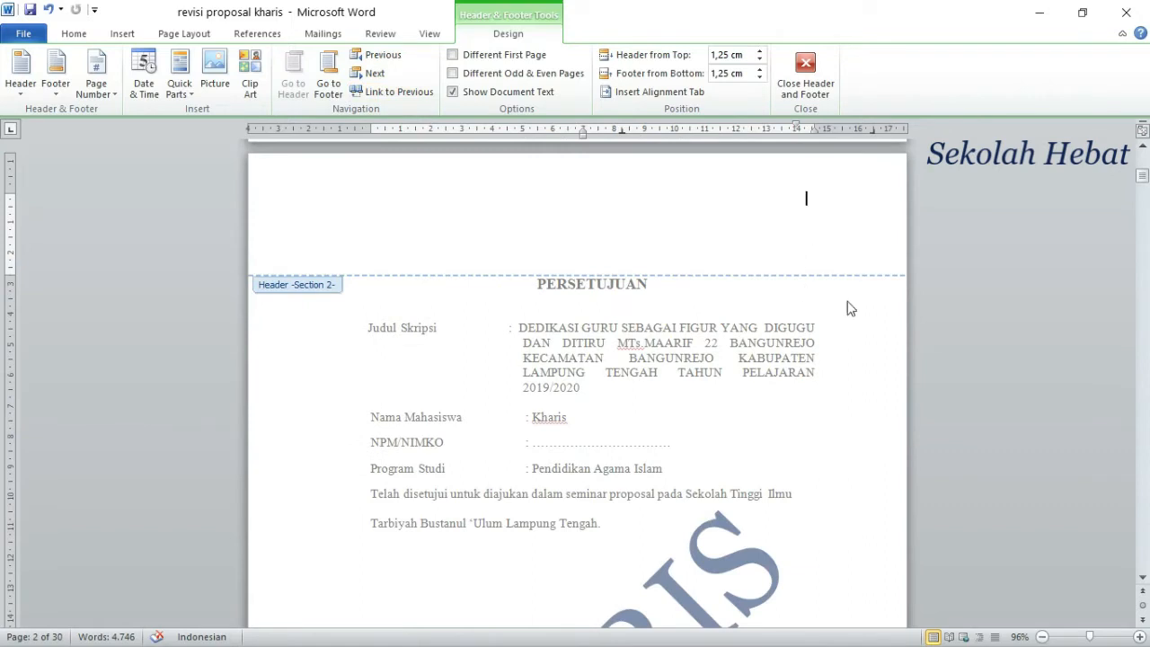
Step: Switch to the Section 2 footer and turn off its link to the previous section
scroll(719, 310, down, 2)
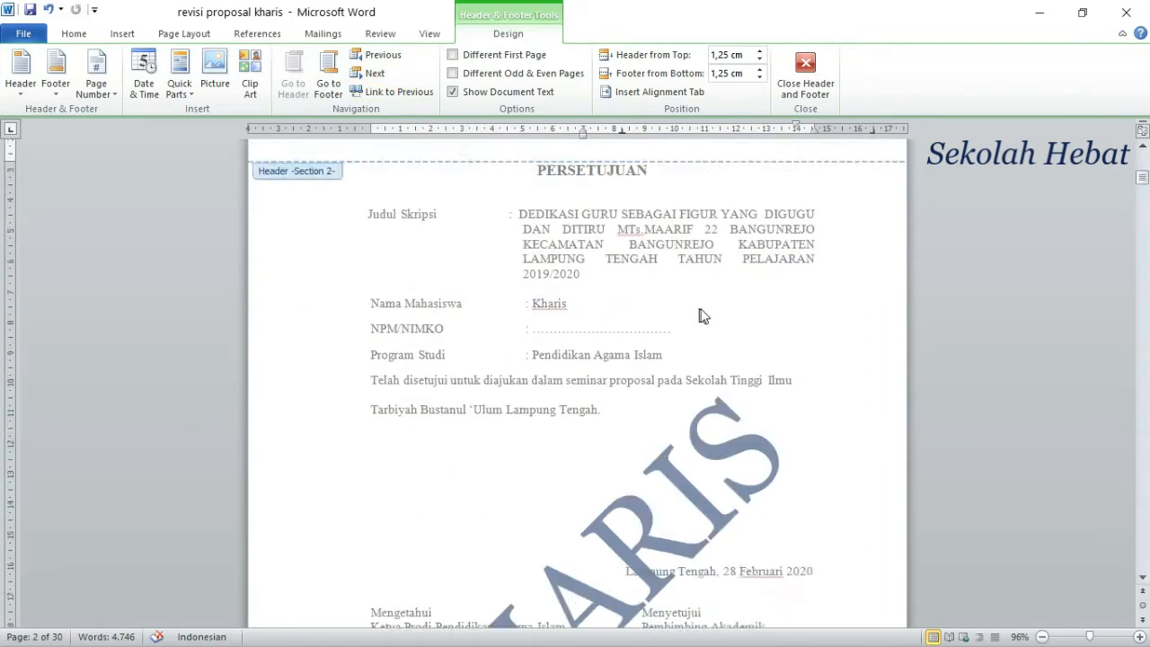
scroll(703, 315, down, 8)
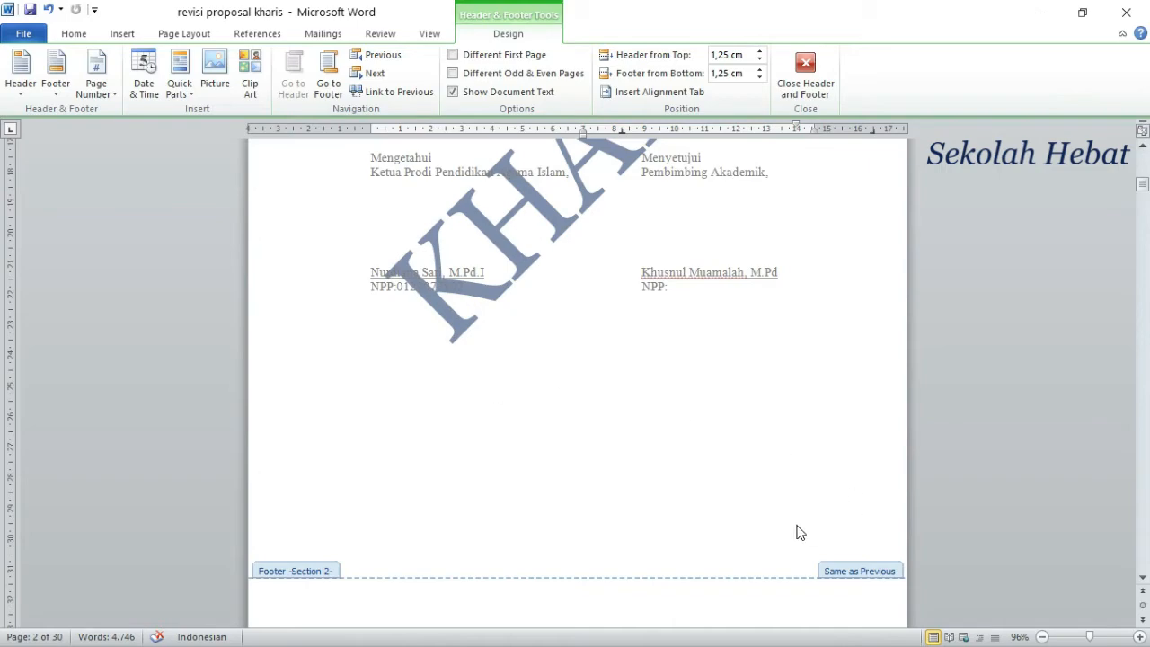
scroll(801, 526, down, 2)
scroll(817, 422, up, 9)
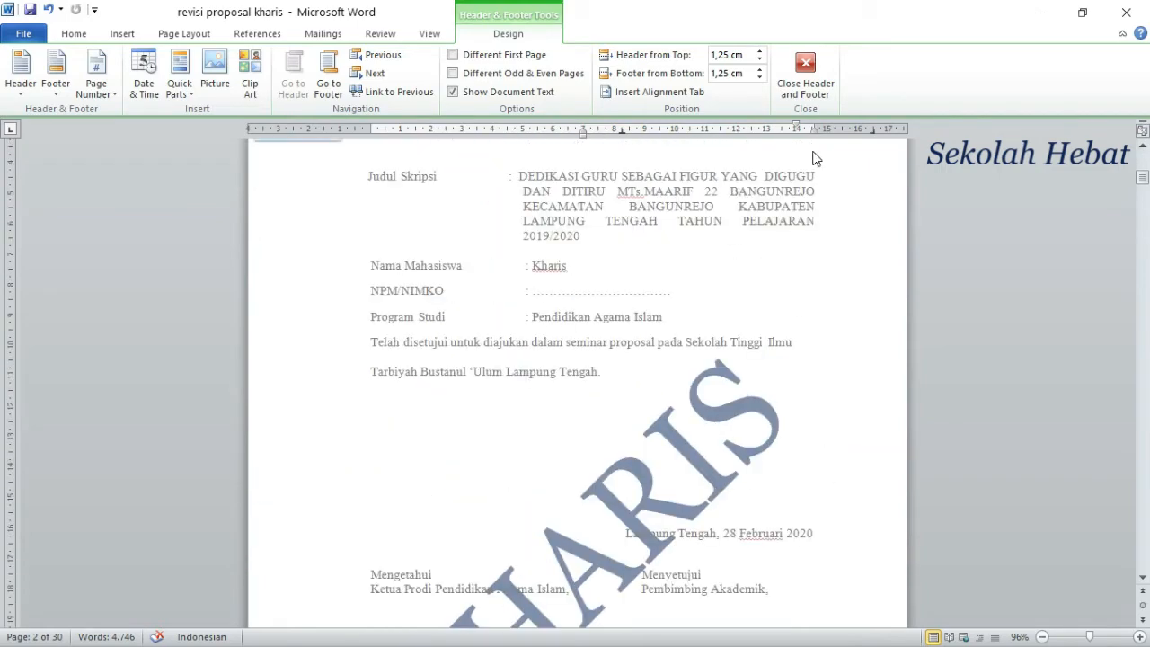
scroll(815, 158, up, 4)
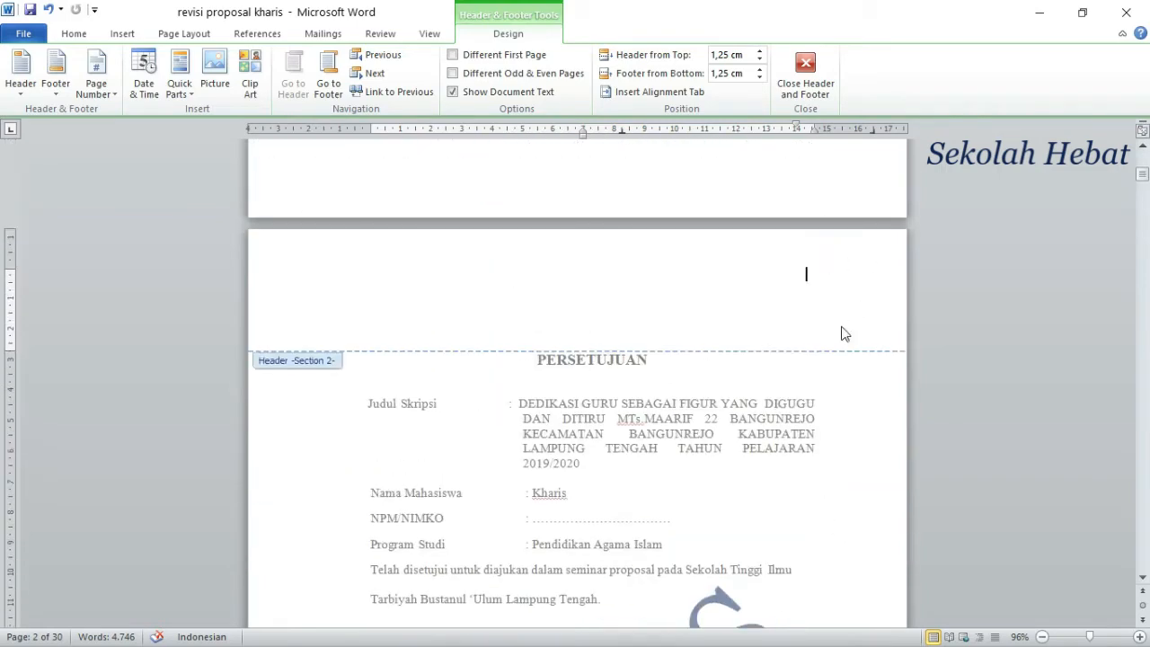
scroll(837, 387, down, 13)
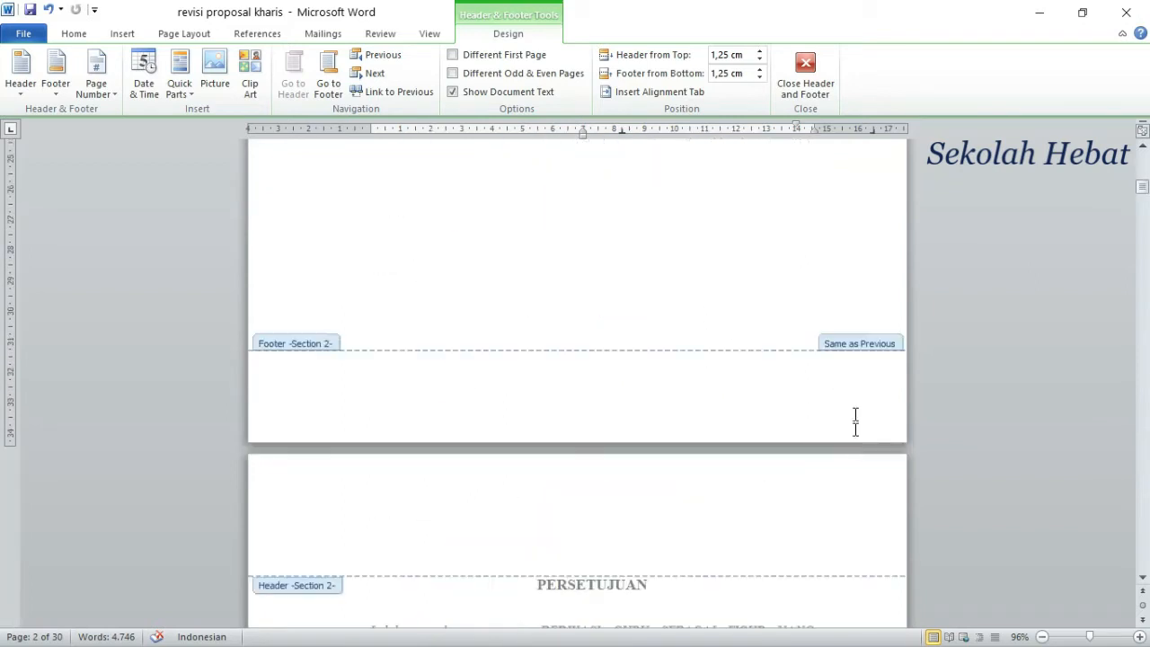
click(854, 346)
click(328, 88)
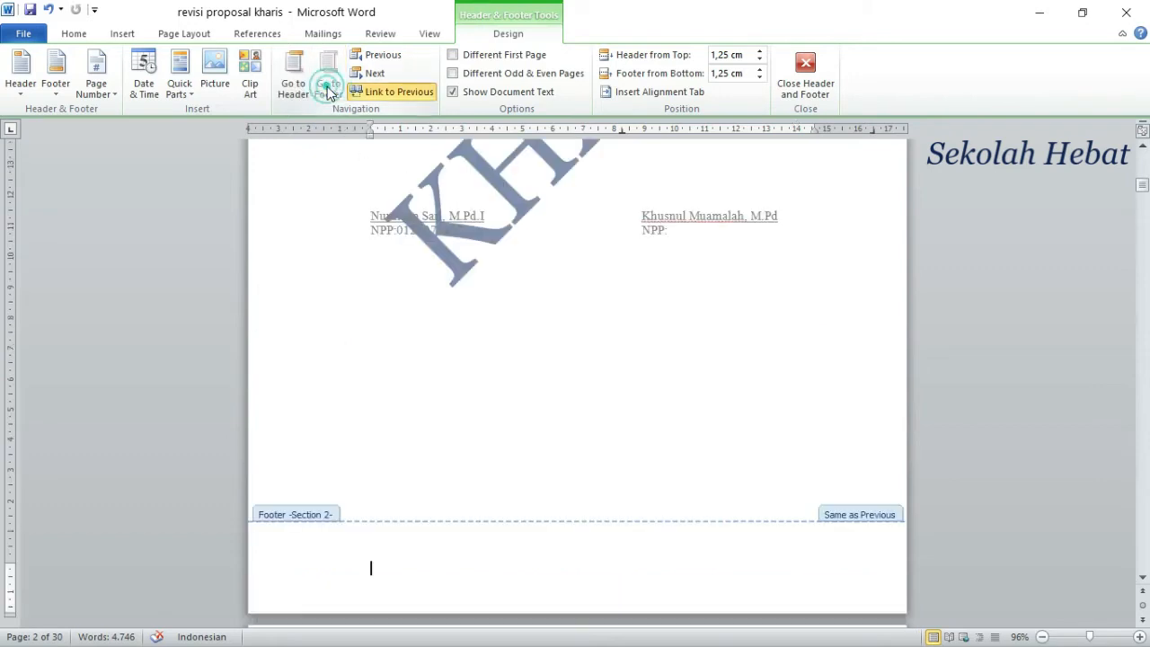
click(854, 521)
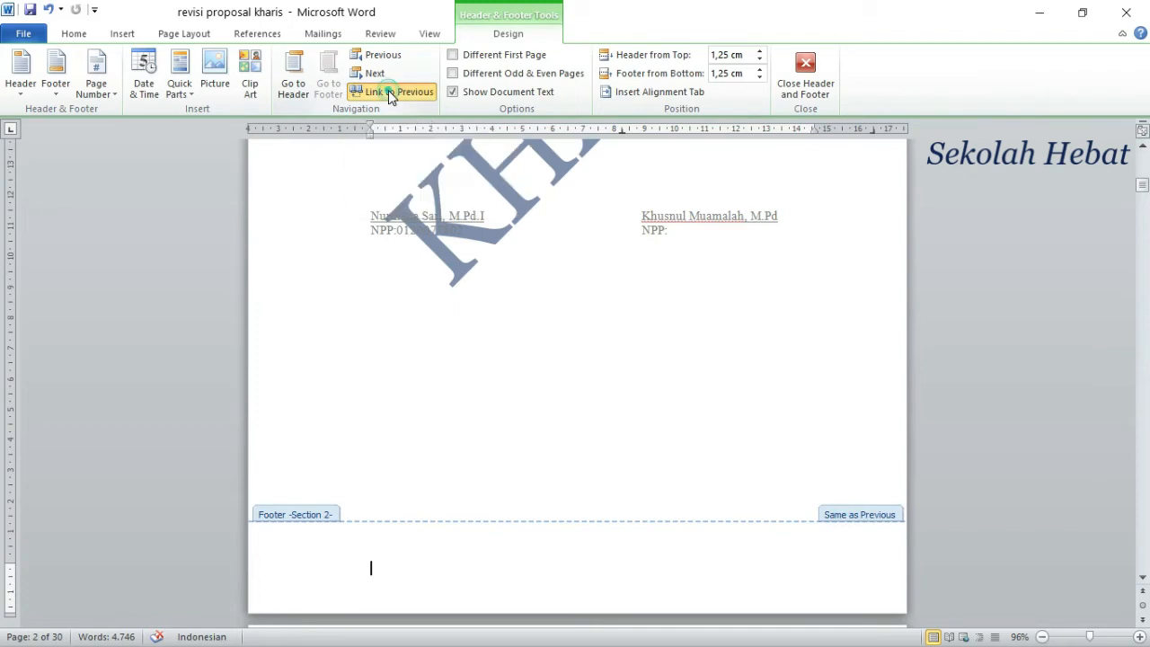
click(388, 90)
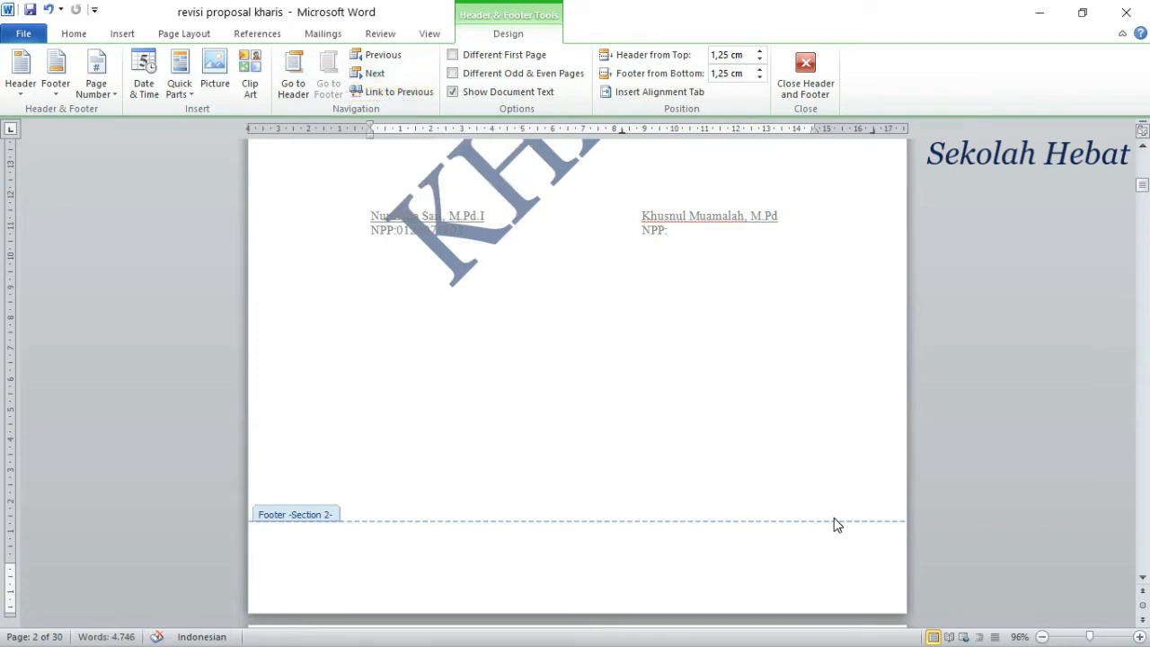
Step: Check the header and footer links from Section 2 through the start of Section 4, and close header and footer editing
scroll(834, 523, up, 5)
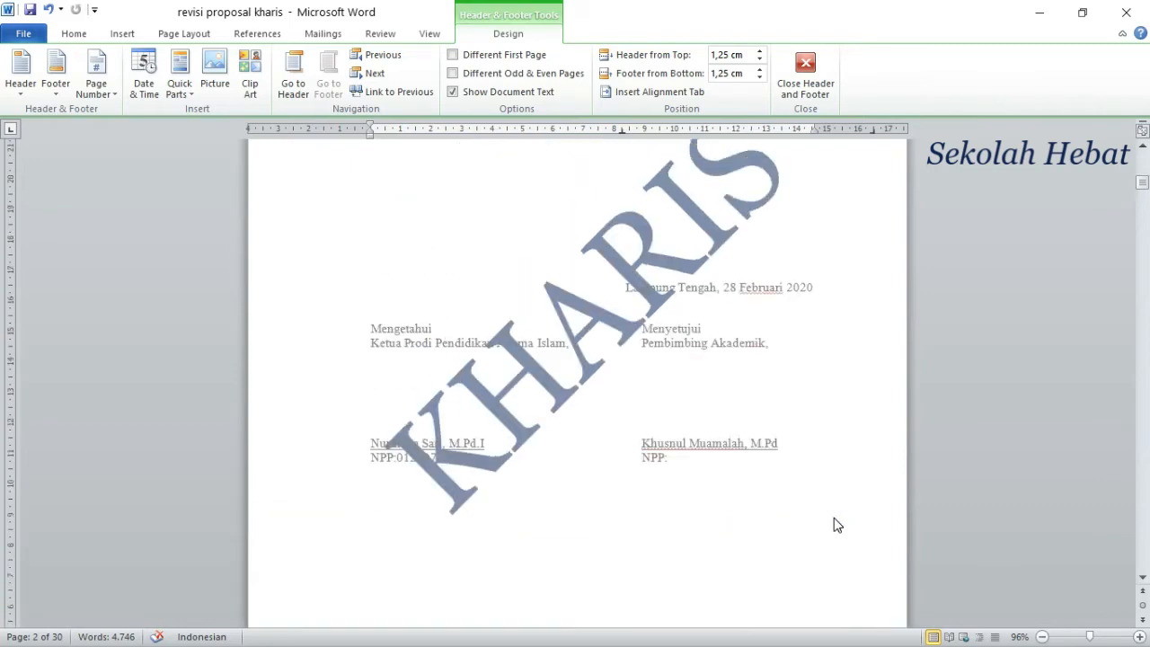
scroll(834, 523, down, 10)
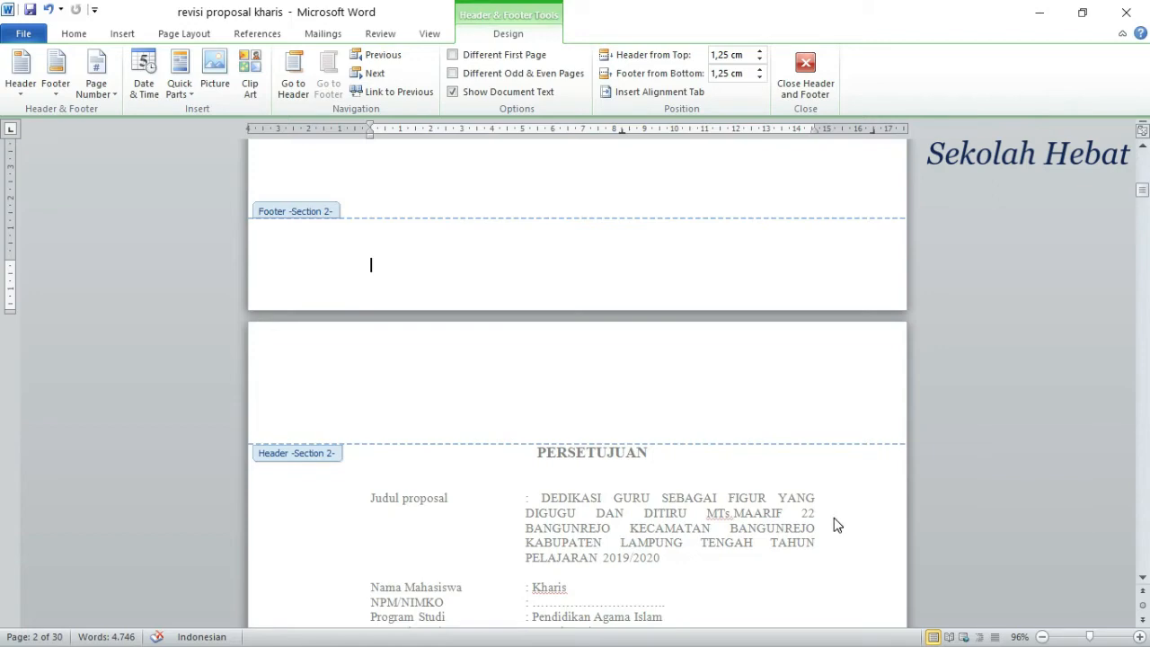
scroll(821, 513, down, 15)
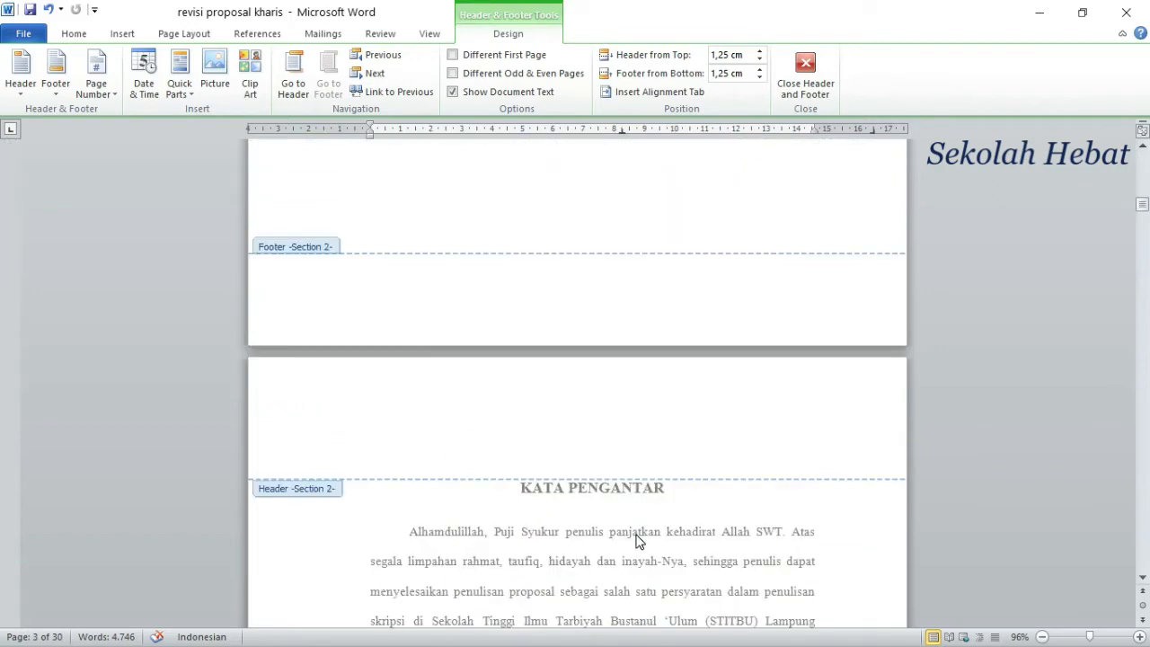
scroll(636, 537, down, 12)
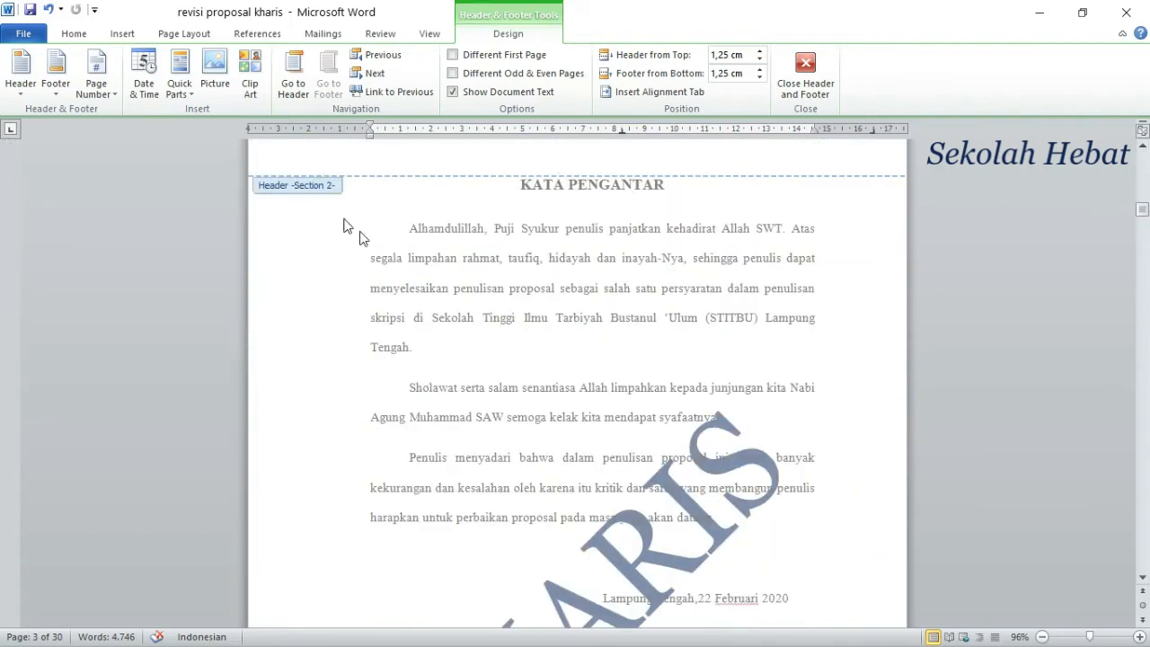
scroll(568, 395, down, 7)
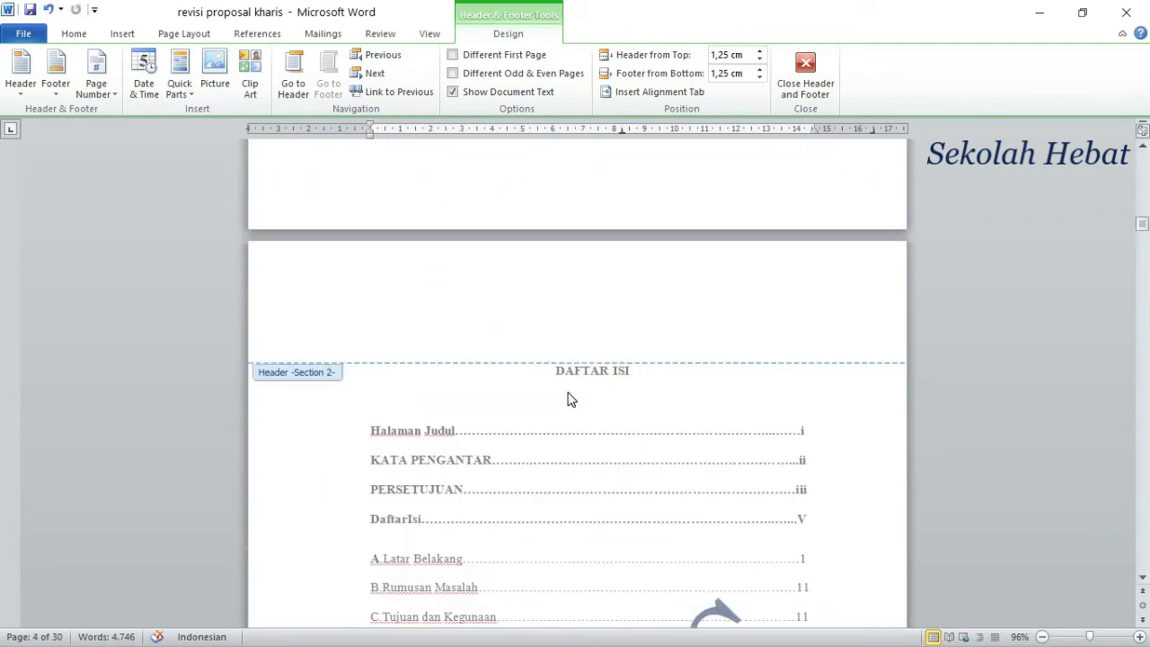
scroll(567, 399, down, 7)
scroll(587, 419, down, 5)
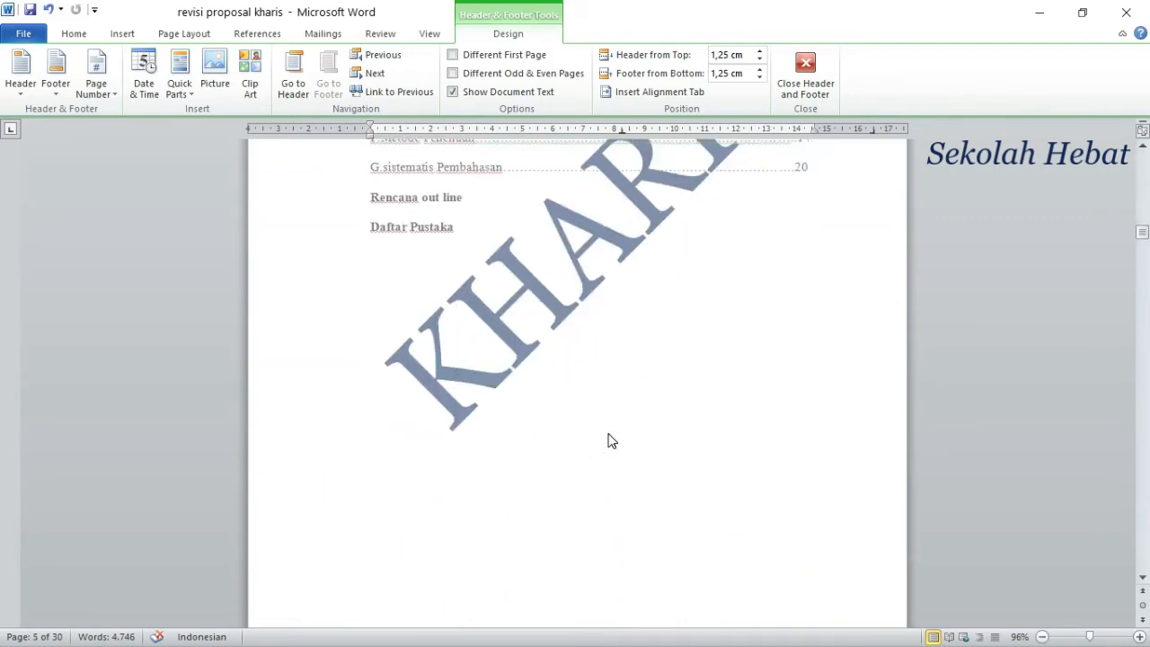
scroll(610, 439, down, 7)
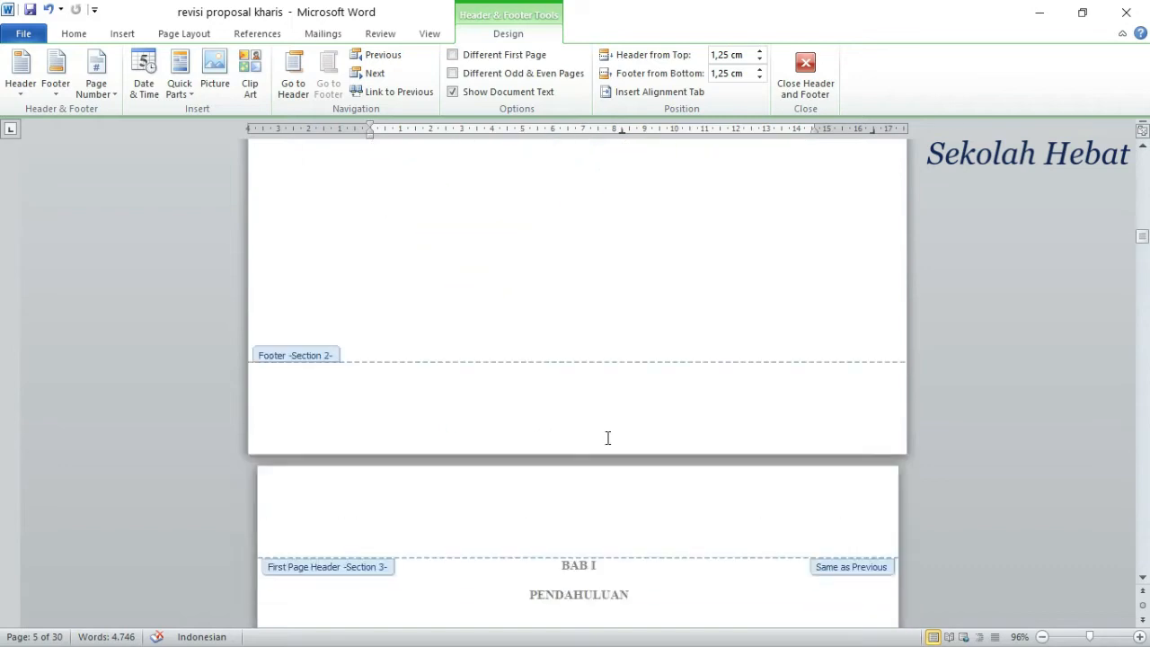
scroll(607, 438, down, 7)
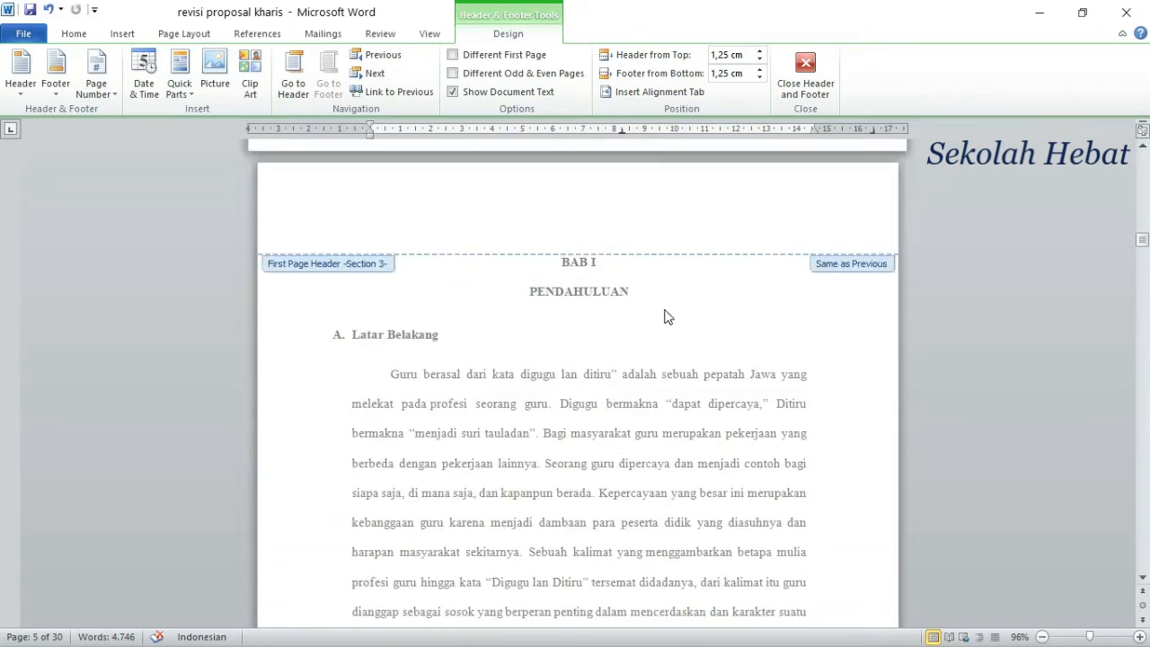
scroll(620, 405, down, 7)
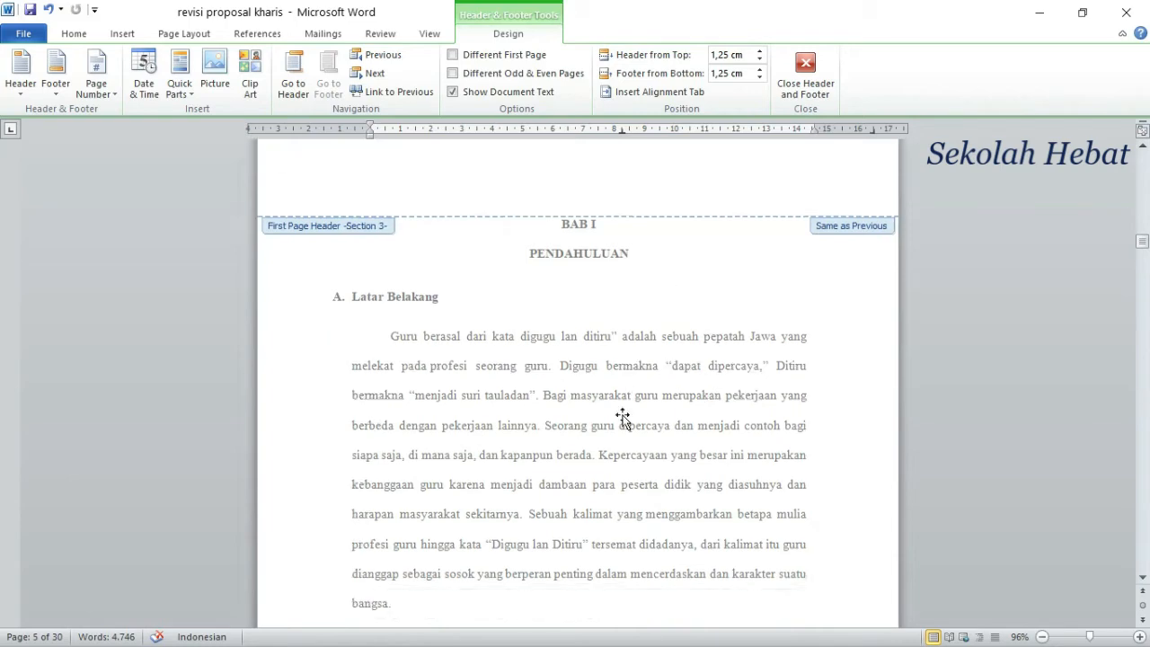
scroll(609, 486, down, 5)
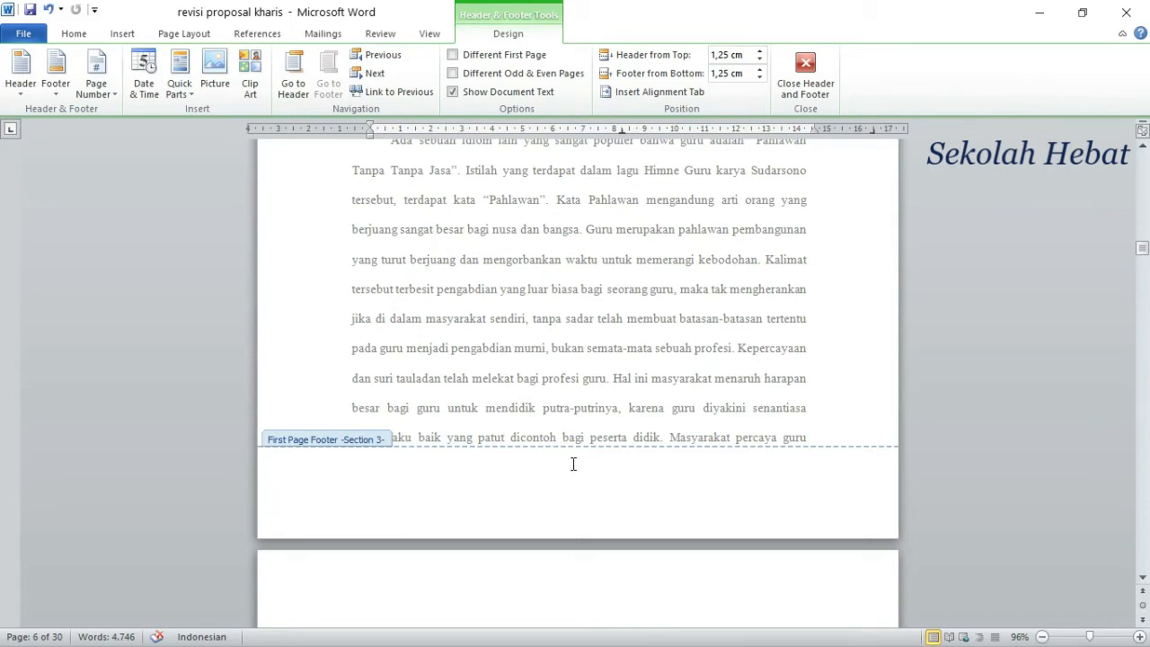
scroll(573, 464, down, 4)
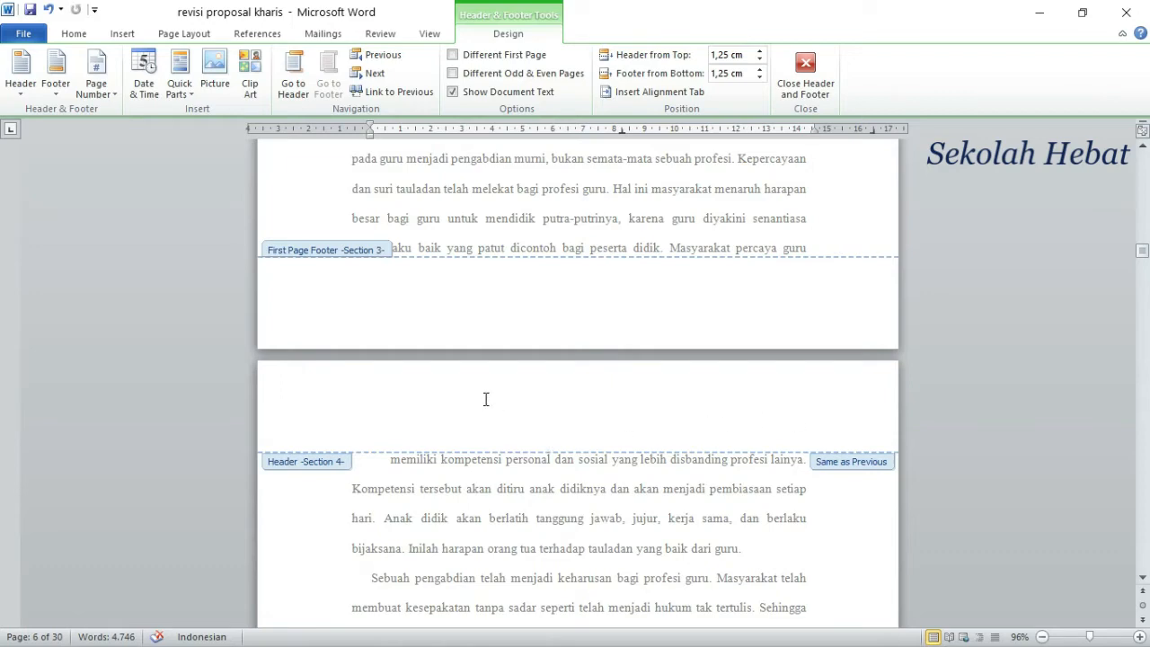
click(805, 70)
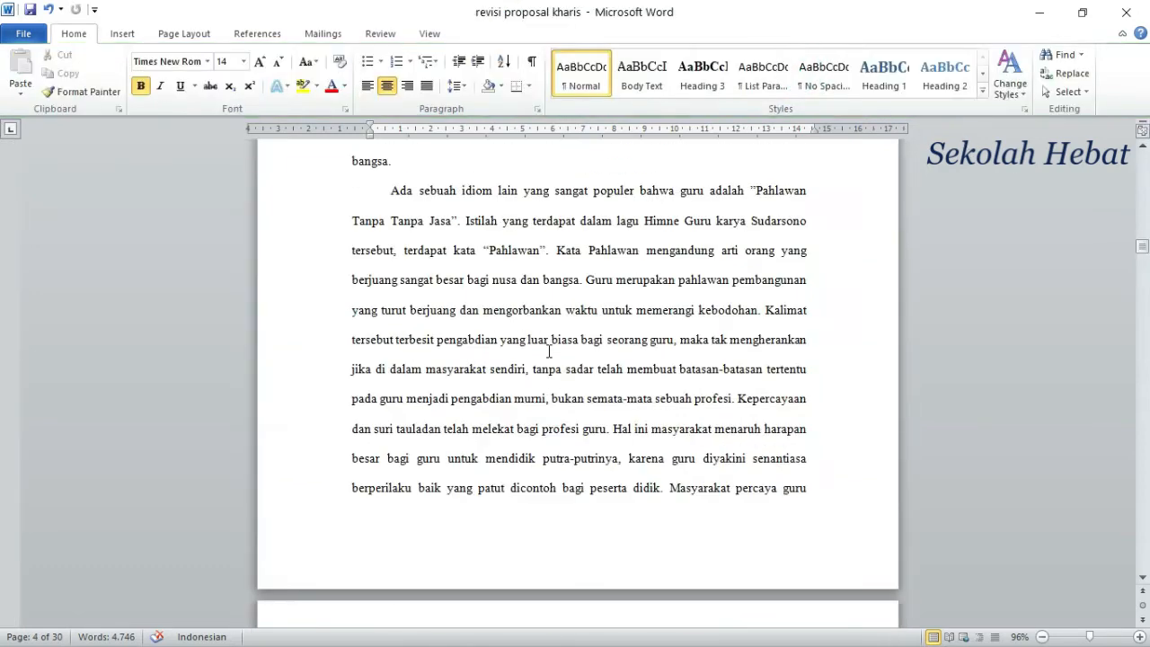
Step: Try to insert a Next Page section break before the paragraph starting "memiliki kompetensi" on page 7
scroll(549, 350, down, 5)
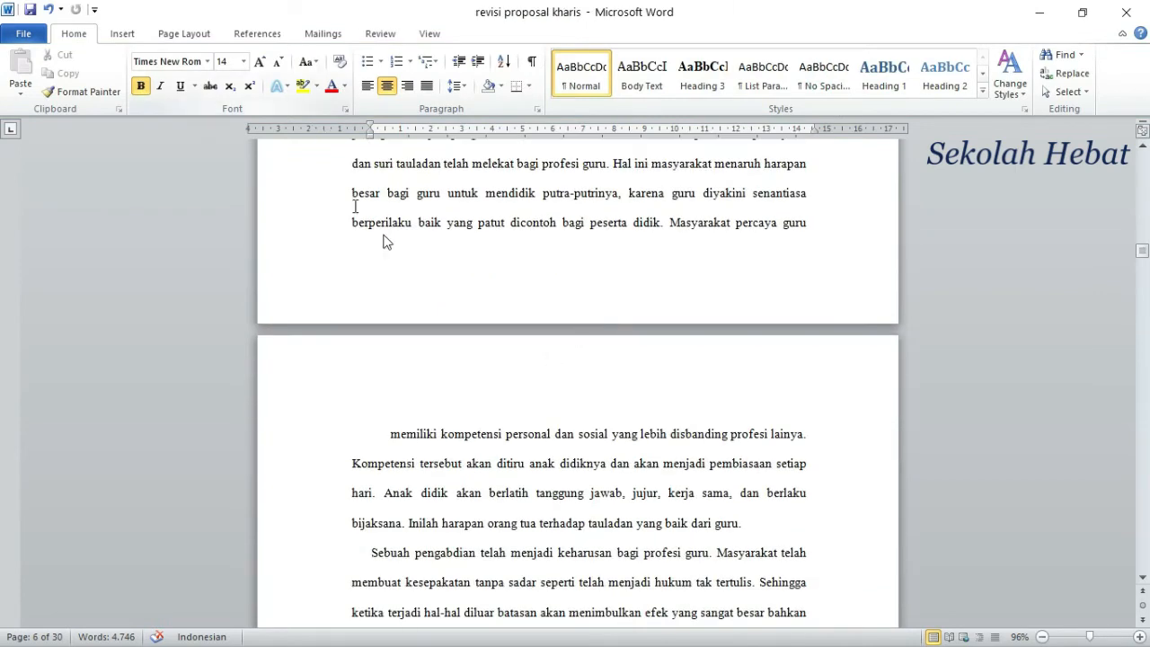
click(389, 438)
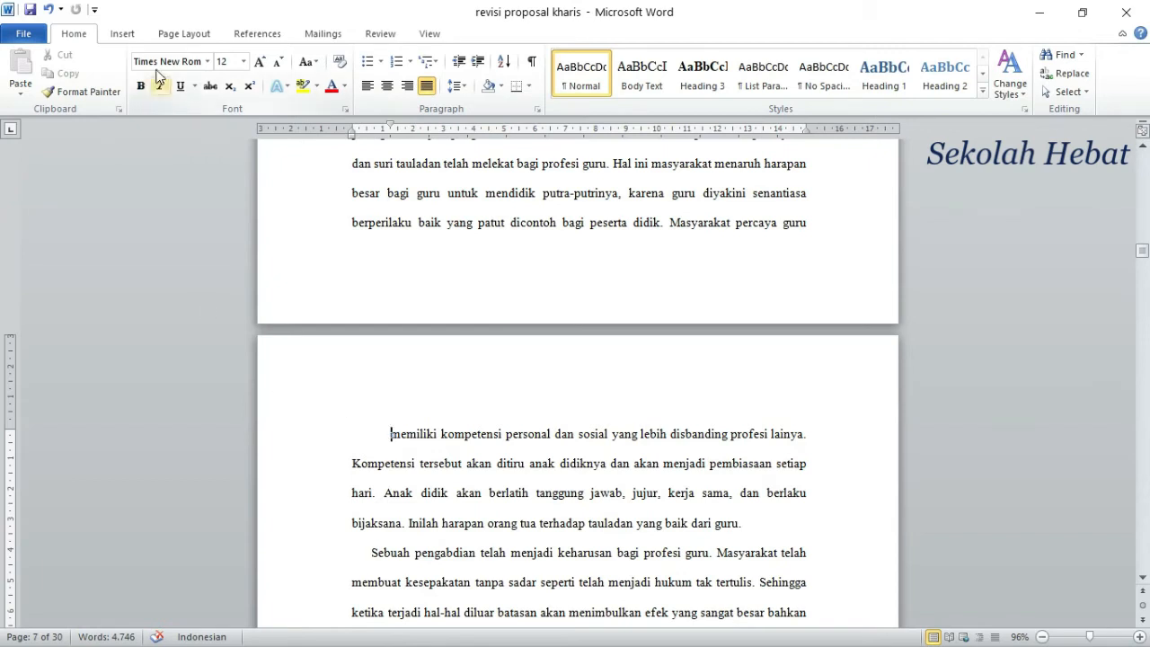
click(174, 42)
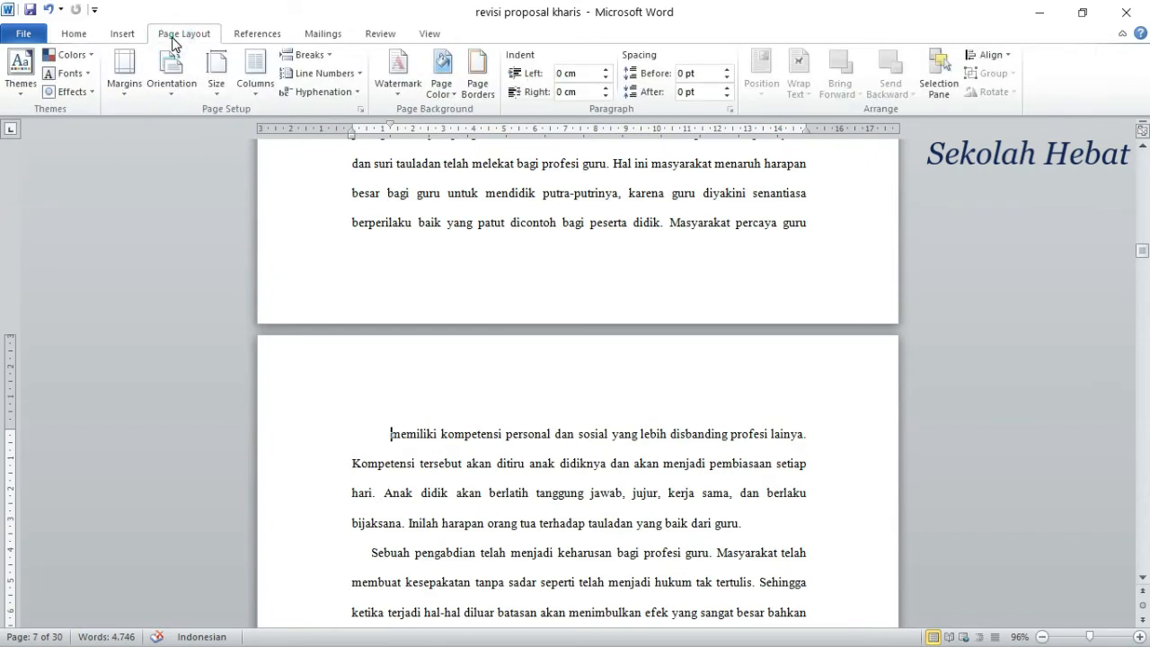
click(329, 58)
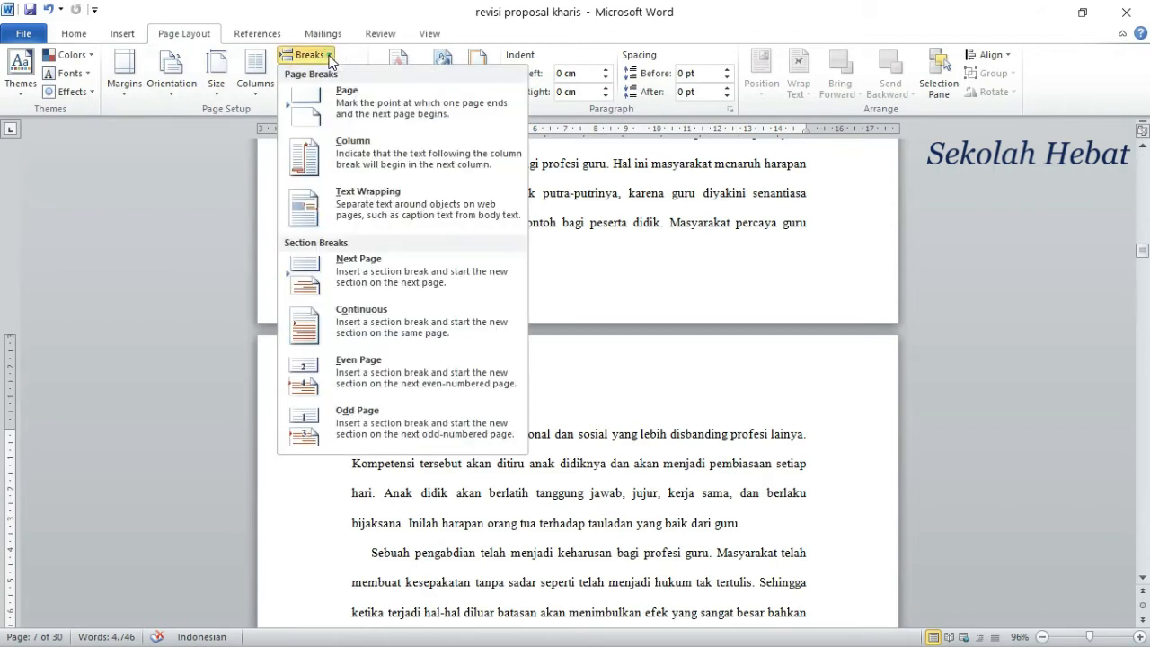
click(356, 282)
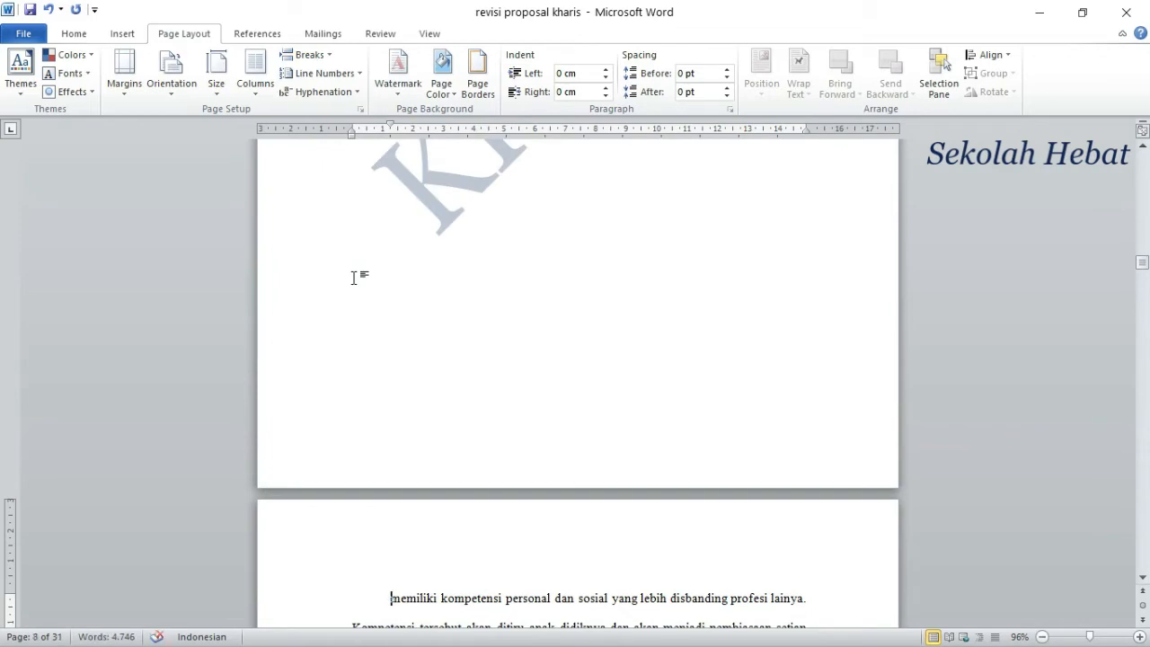
scroll(449, 328, down, 5)
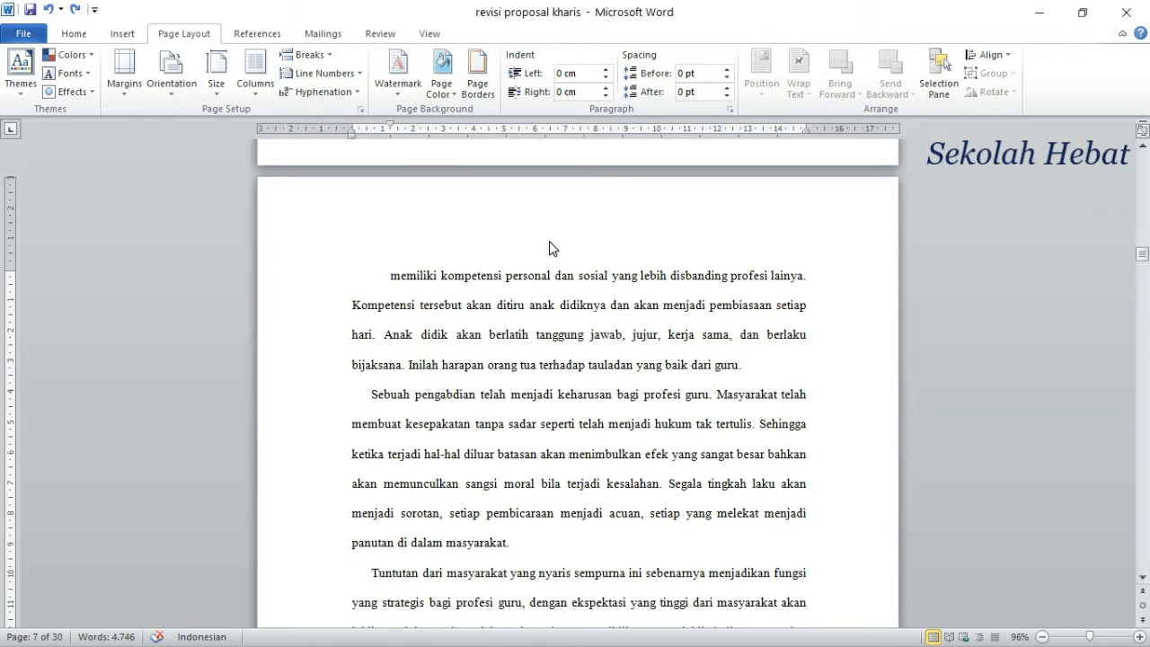
Step: Open the Section 4 header on page 7 and unlink it from the previous section
double_click(778, 234)
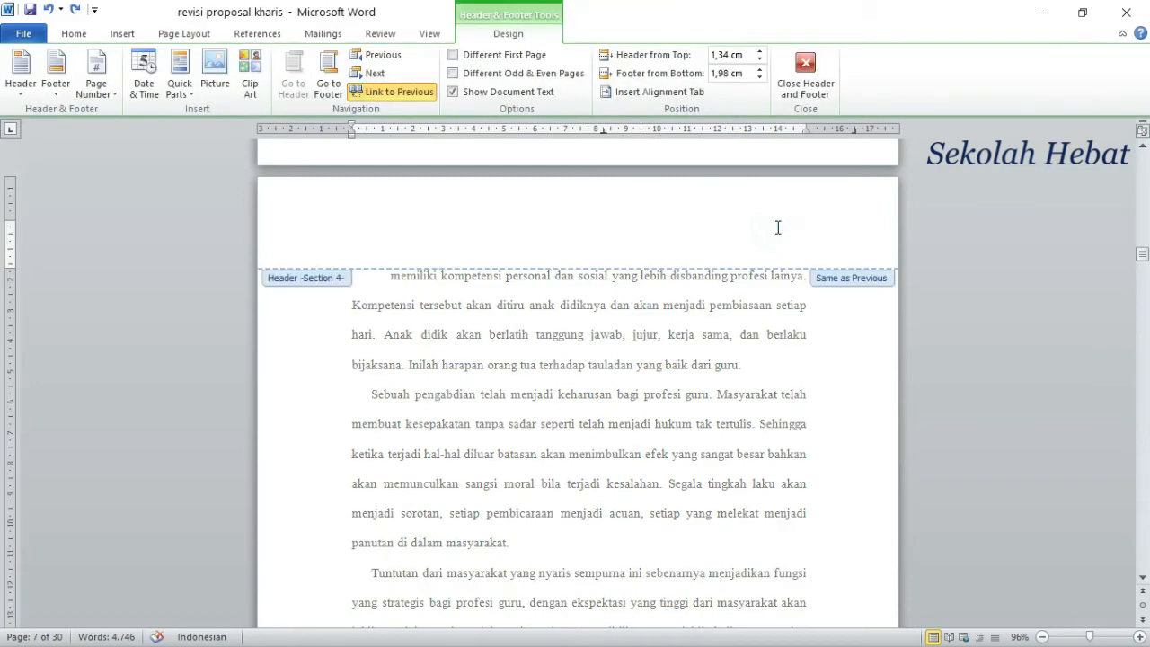
scroll(380, 254, up, 5)
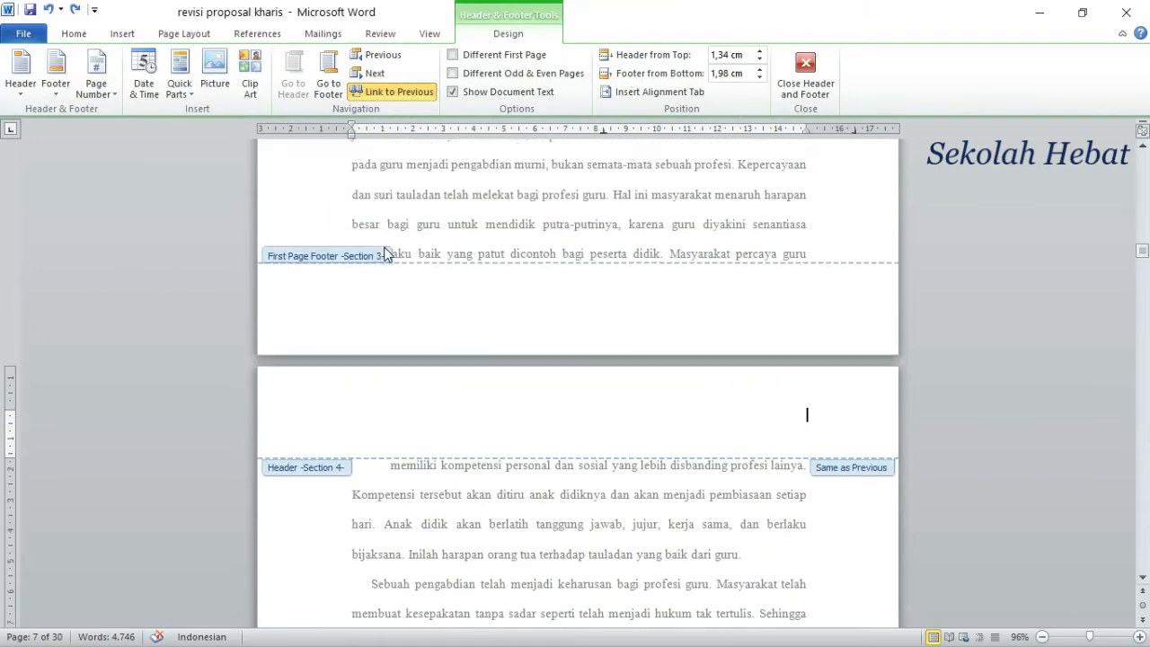
scroll(438, 249, up, 5)
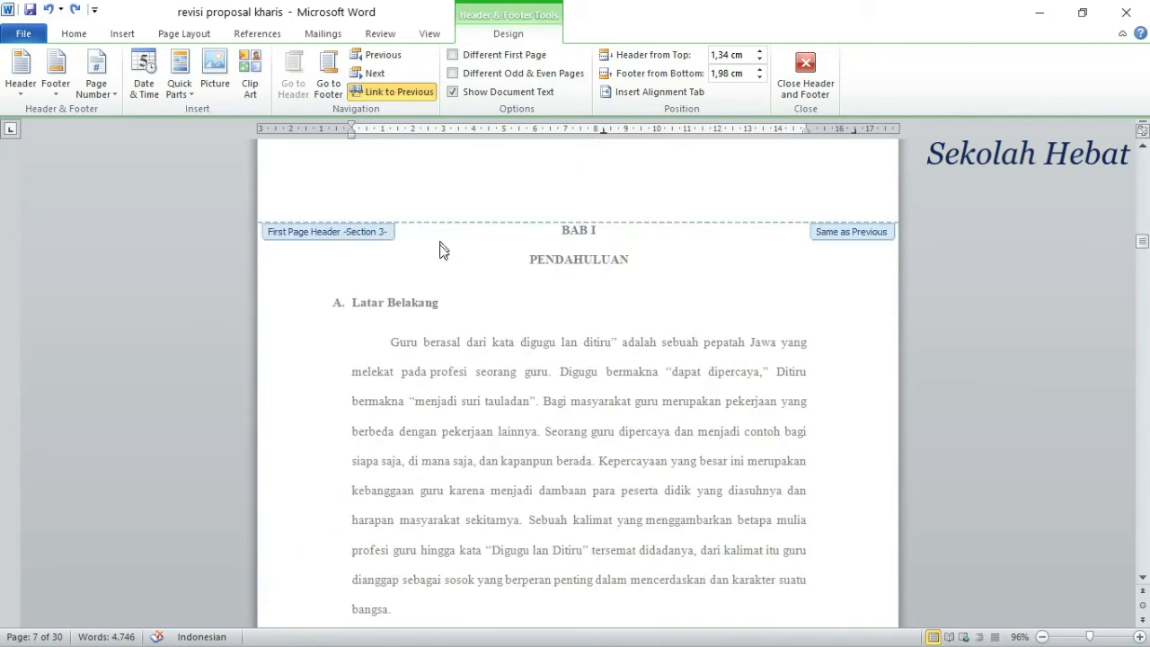
scroll(436, 249, down, 10)
scroll(432, 357, down, 1)
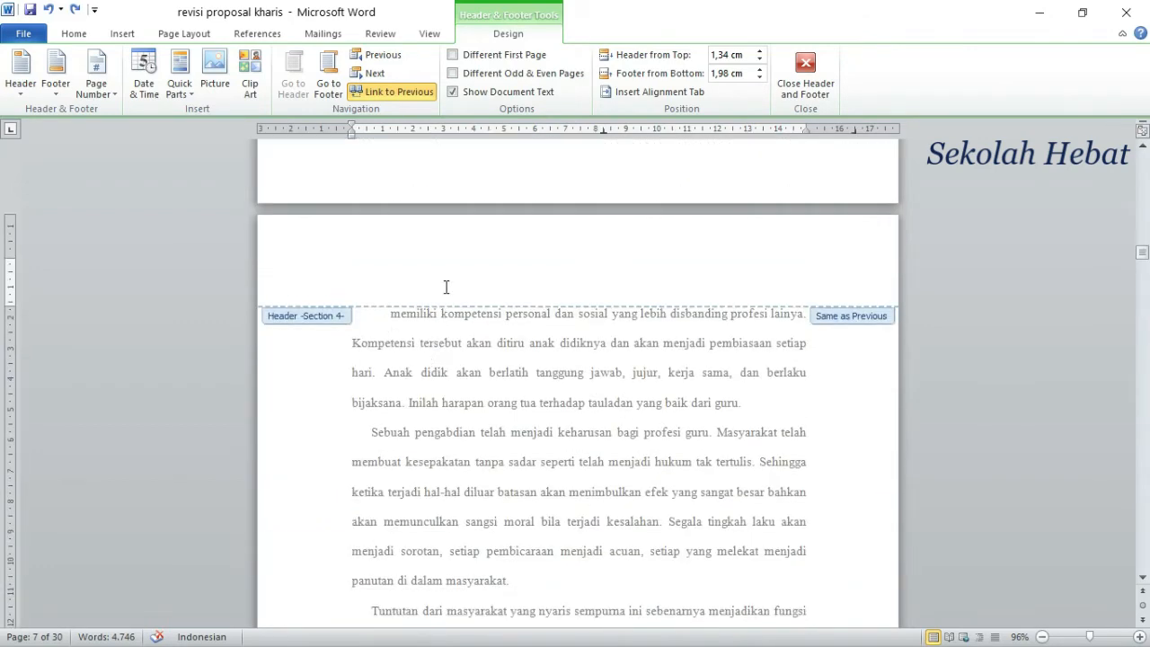
scroll(445, 287, up, 3)
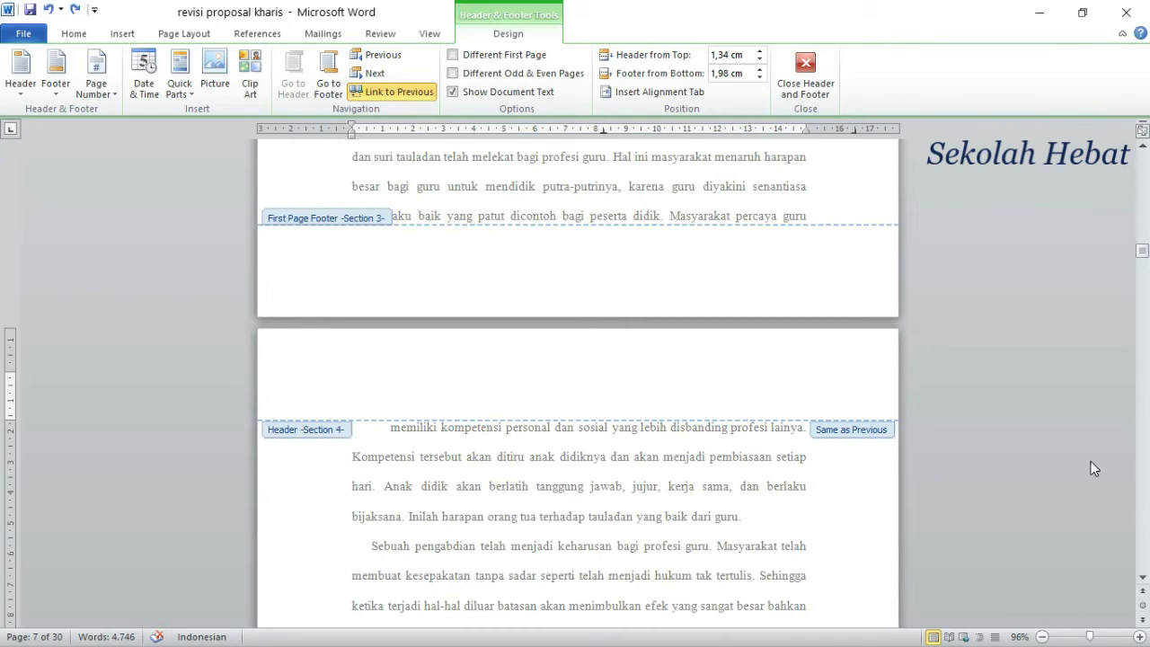
click(846, 431)
click(408, 93)
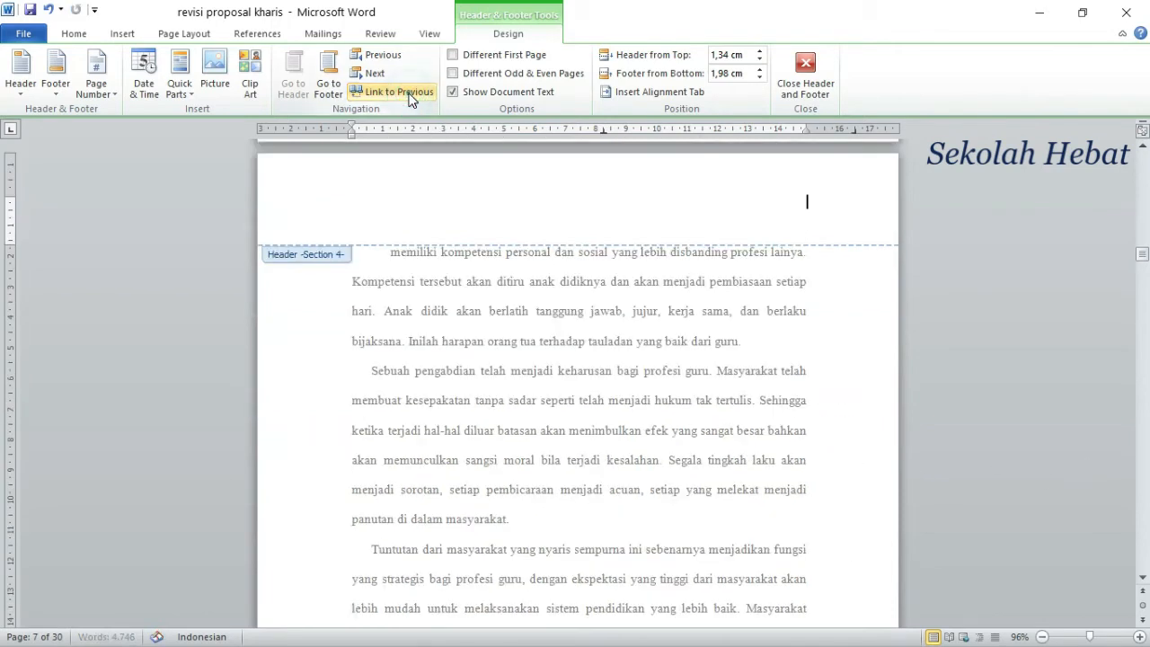
click(775, 243)
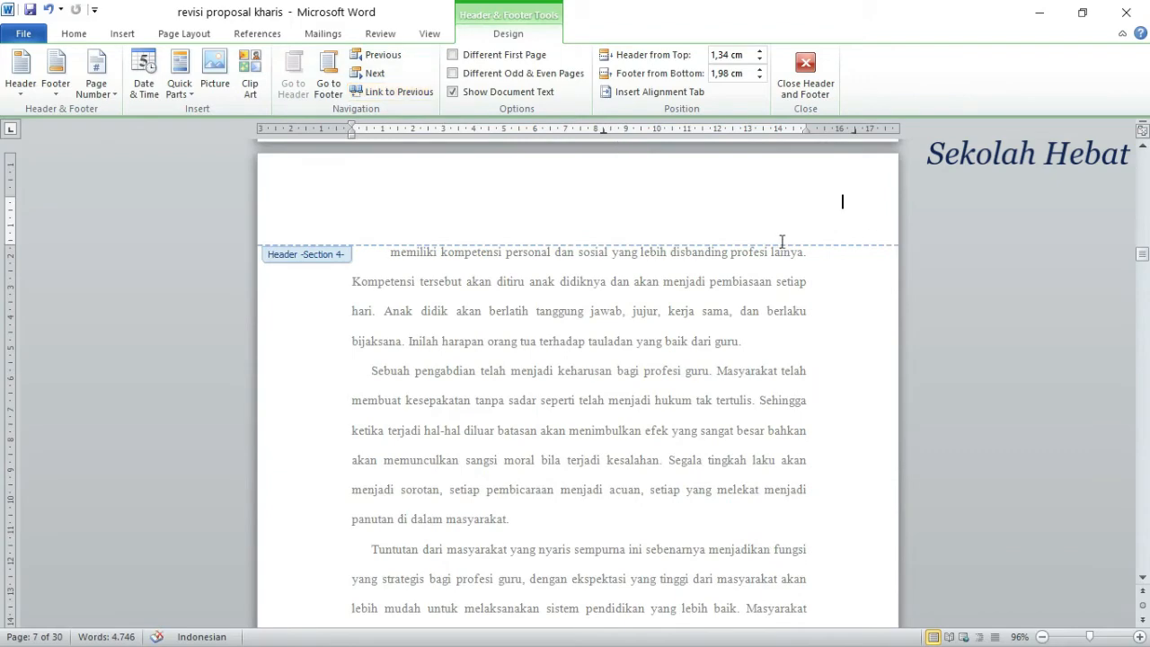
Step: Switch to the Section 4 footer, turn off its link to the previous section, and close header and footer editing
scroll(793, 334, up, 20)
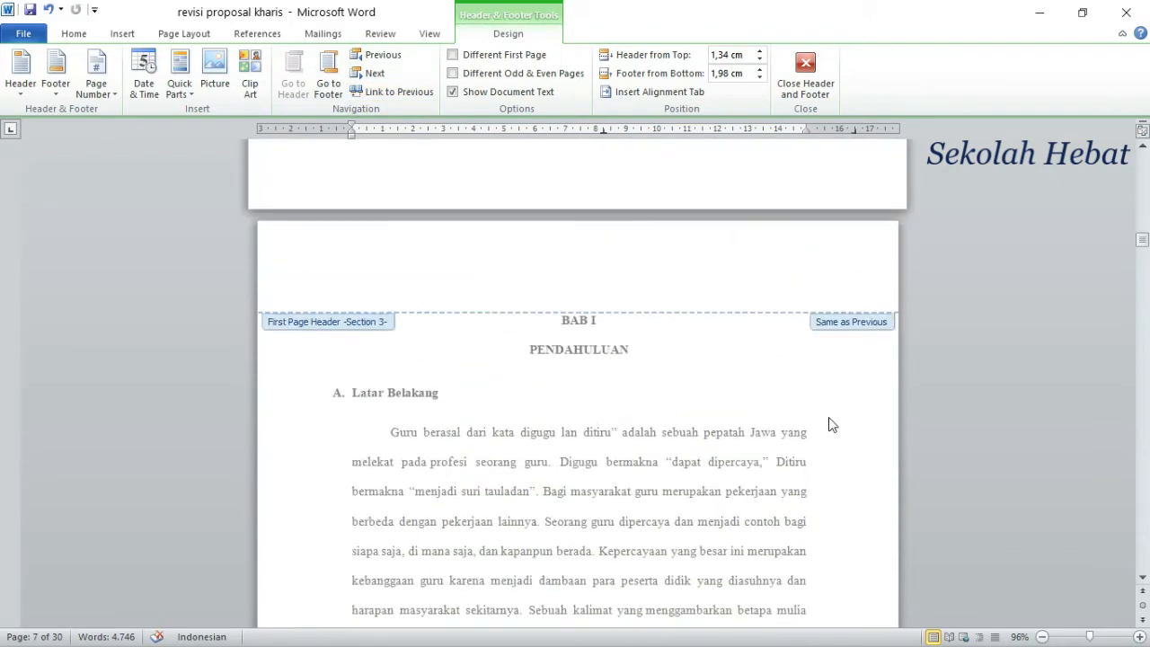
scroll(832, 429, down, 20)
scroll(832, 468, down, 15)
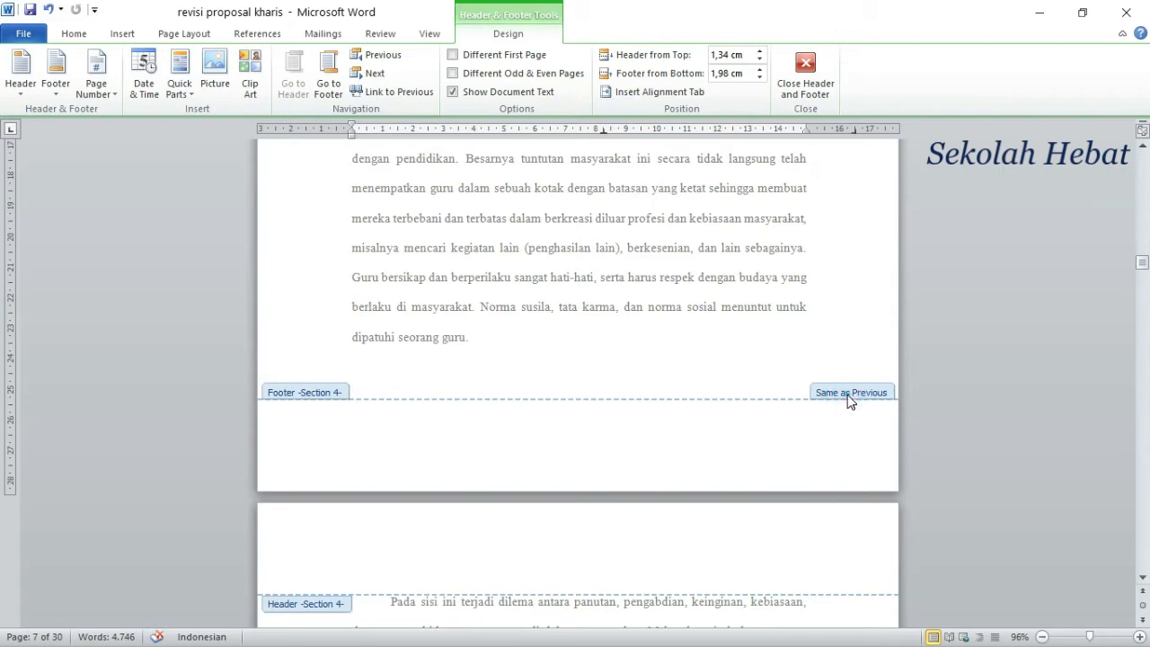
click(331, 90)
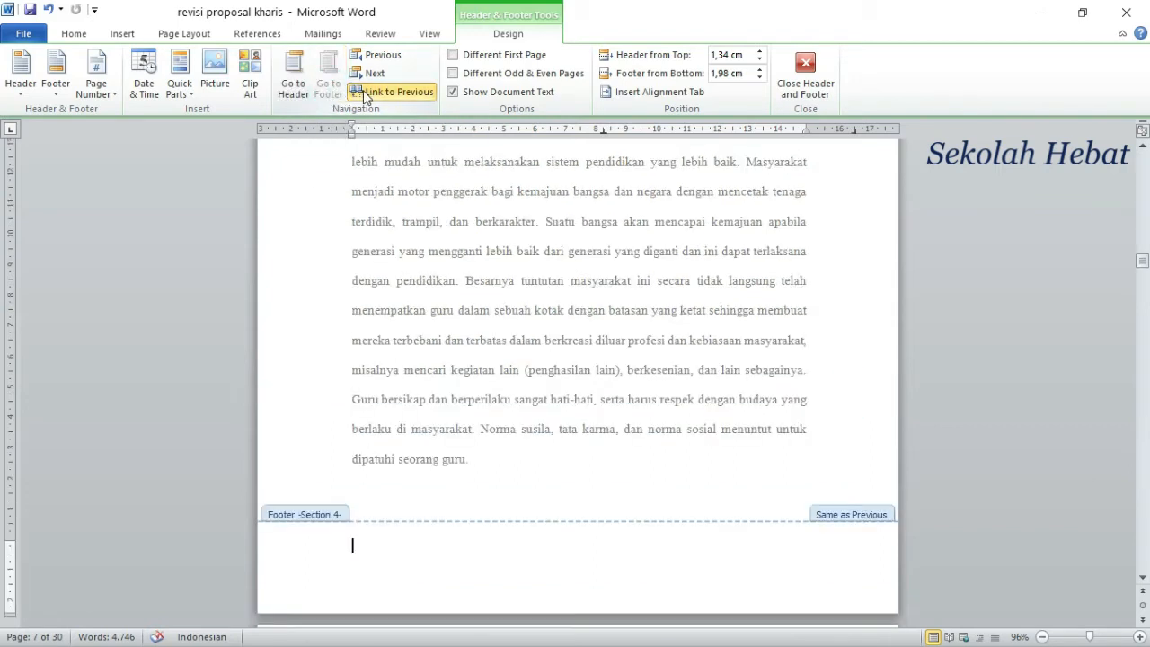
click(363, 90)
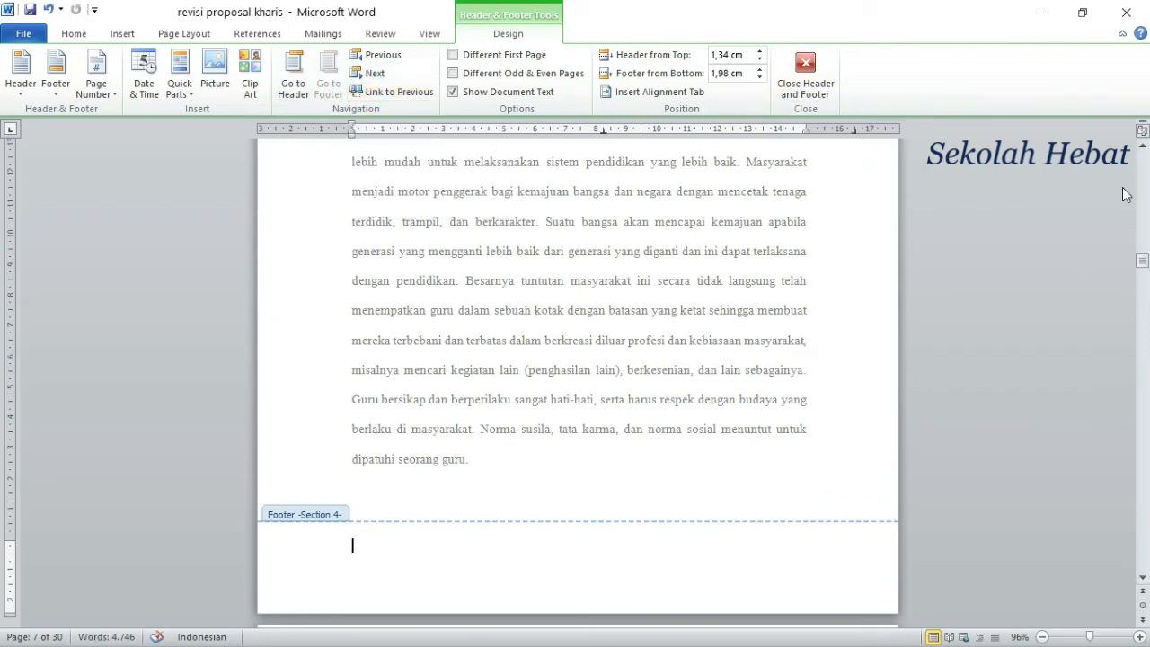
click(818, 72)
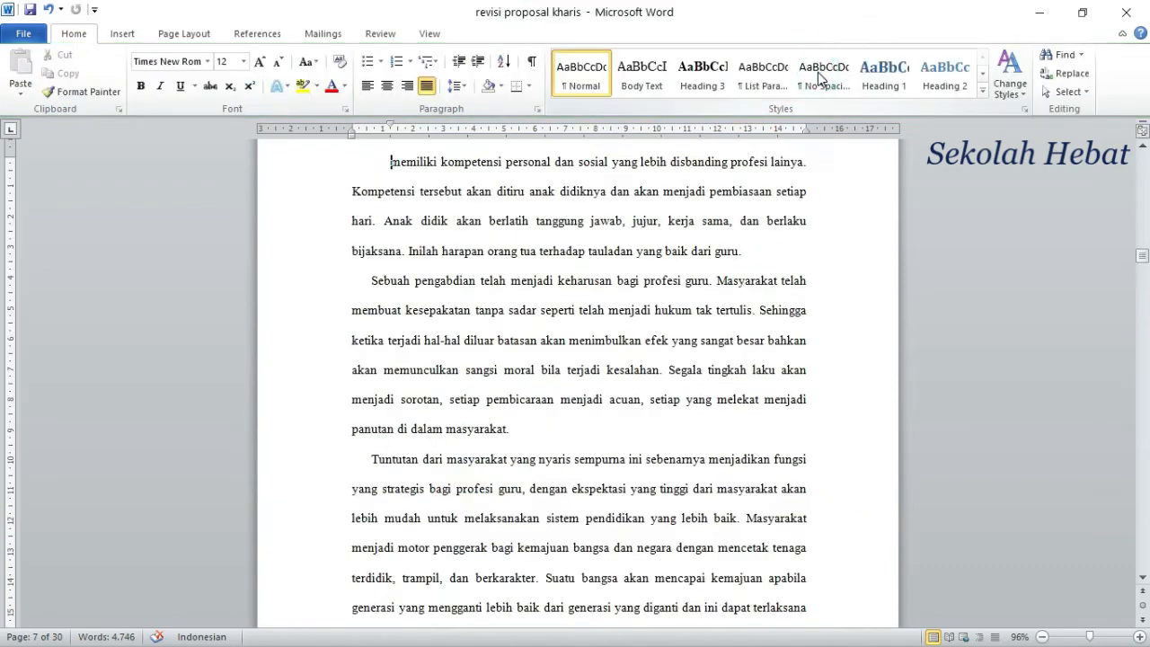
Step: Open the page number format settings for the PERSETUJUAN section and keep the i, ii, iii number format
scroll(690, 260, up, 3)
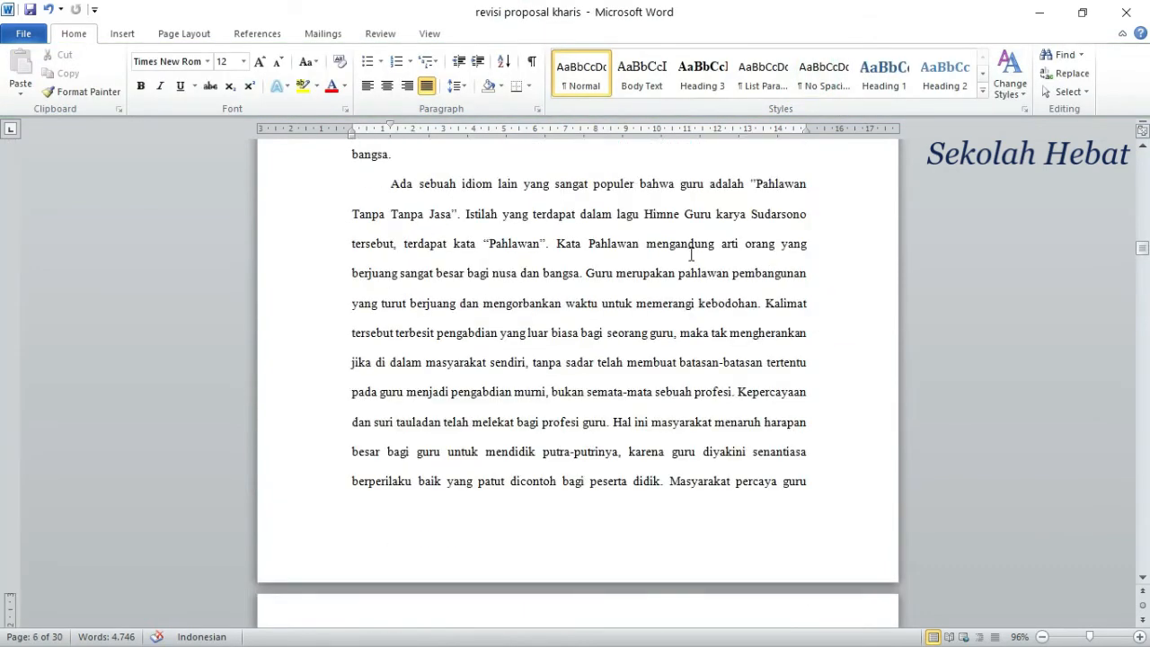
scroll(687, 260, up, 15)
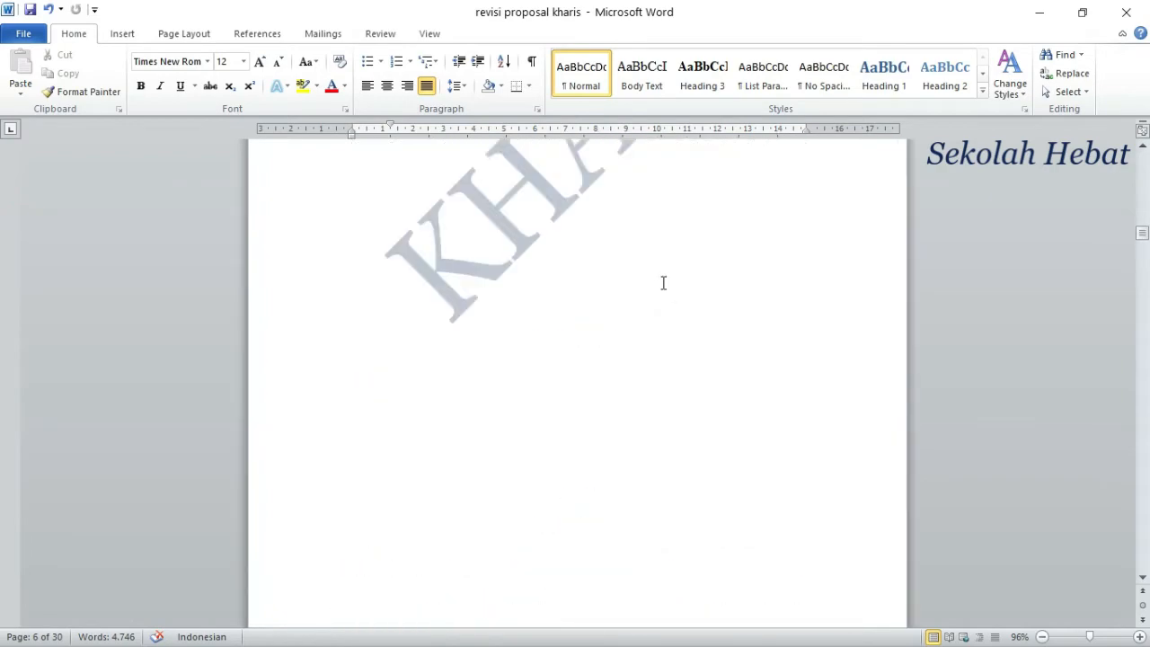
scroll(663, 282, up, 20)
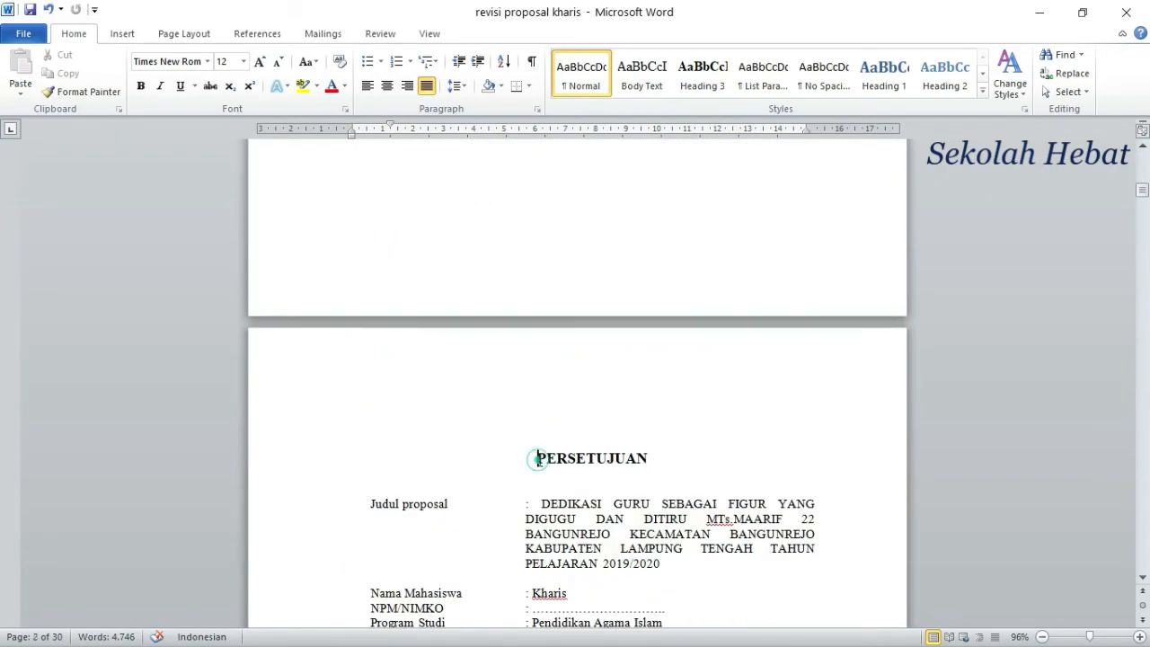
click(537, 458)
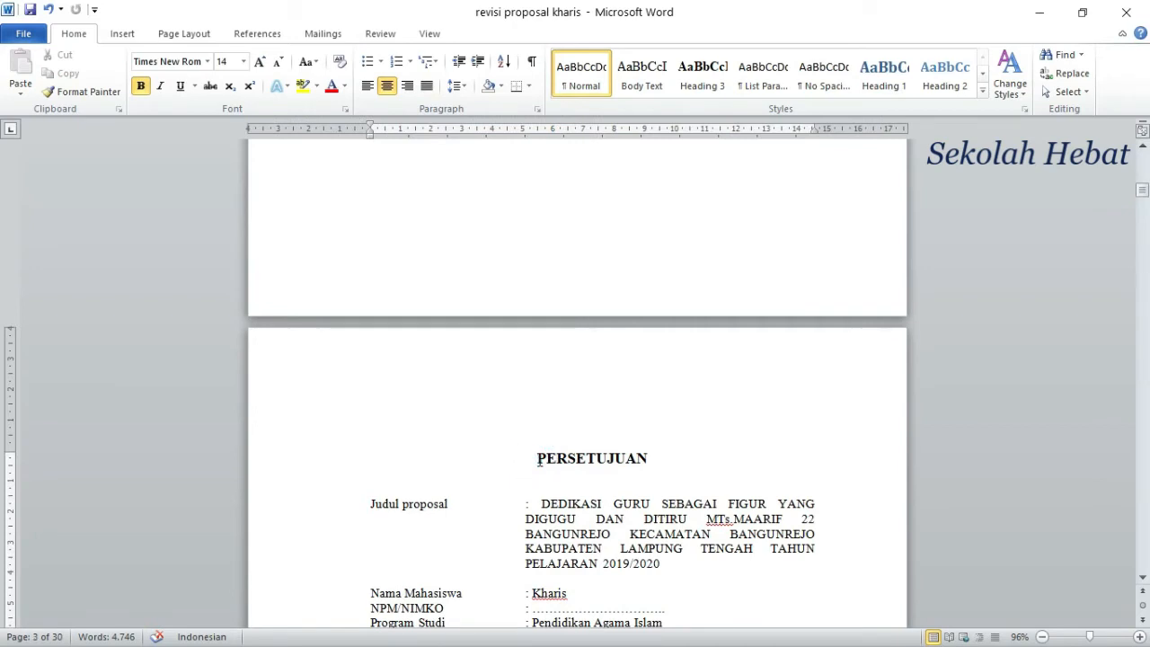
click(120, 36)
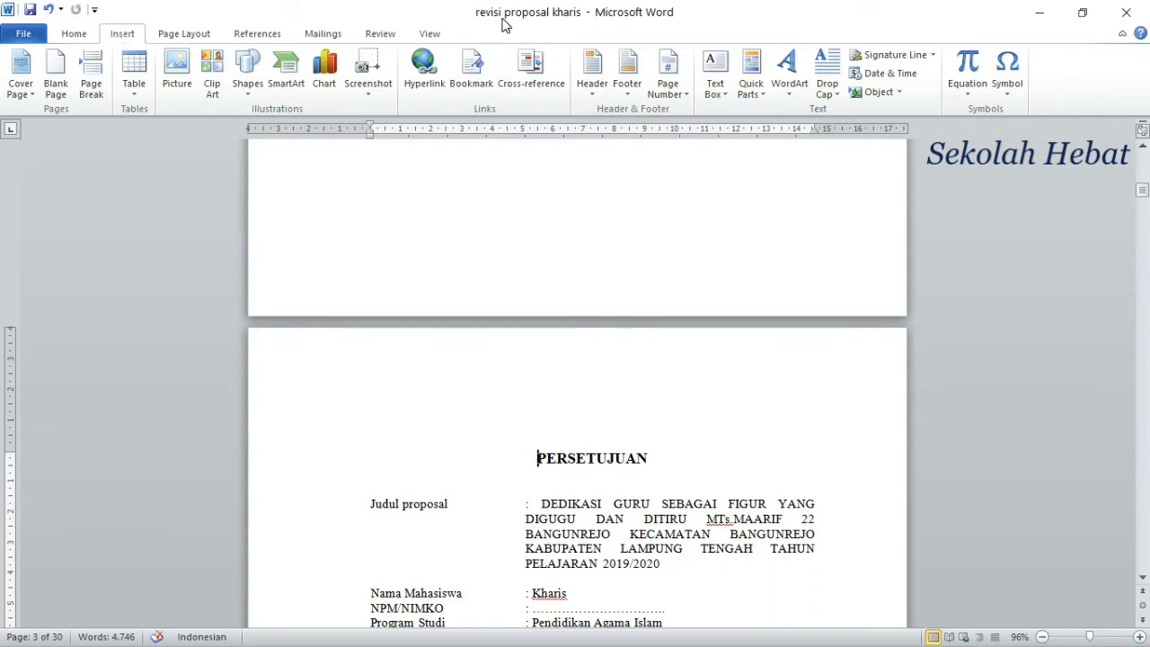
click(687, 96)
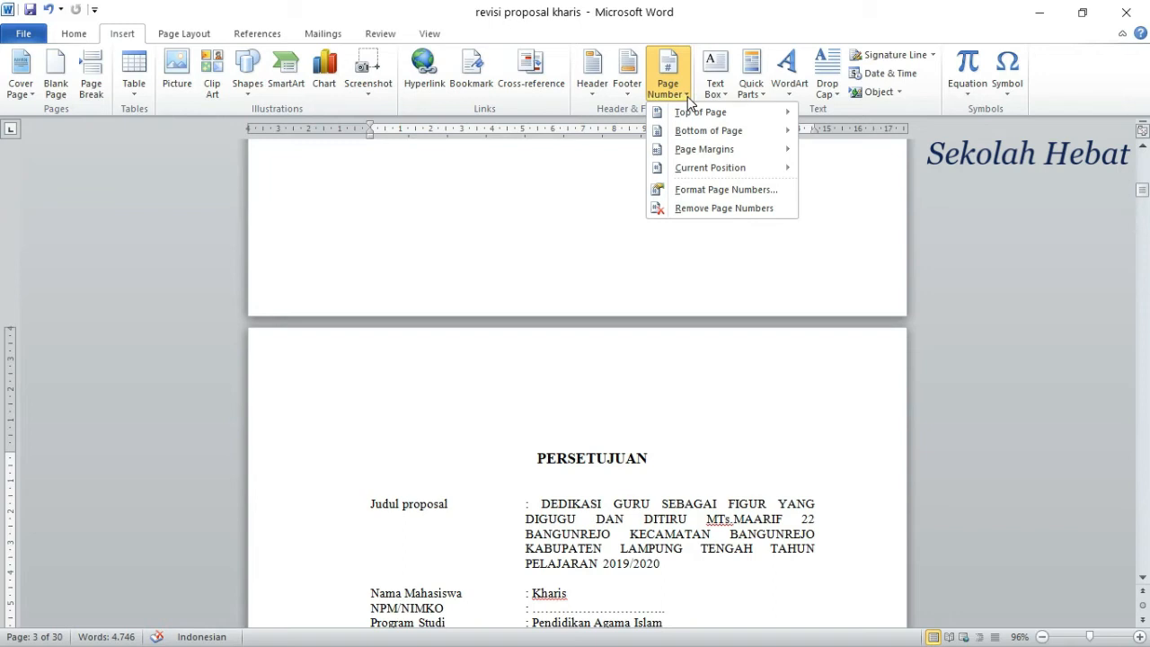
click(701, 191)
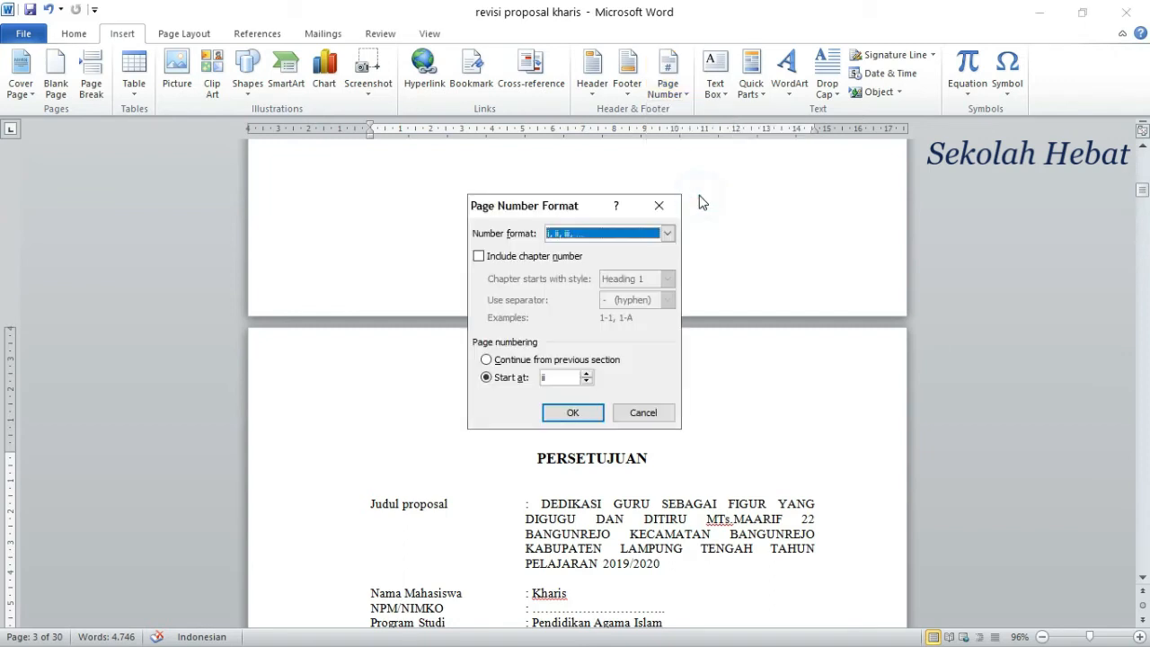
click(666, 232)
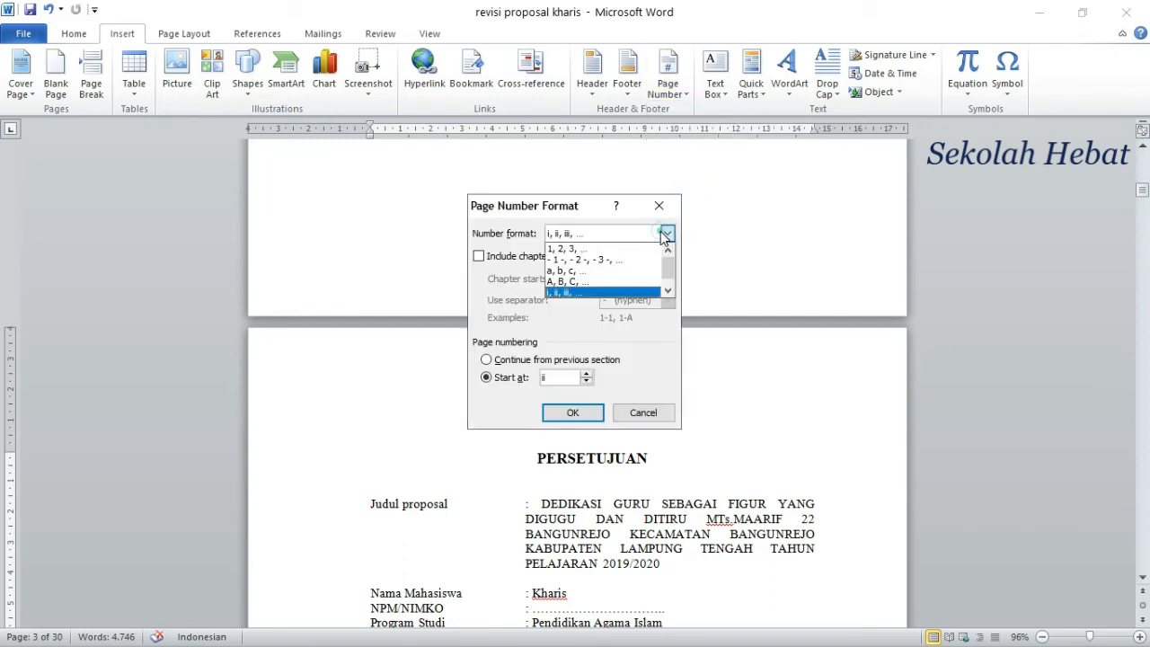
click(577, 235)
Step: Set the section's page numbering to start at ii and apply the format
click(486, 360)
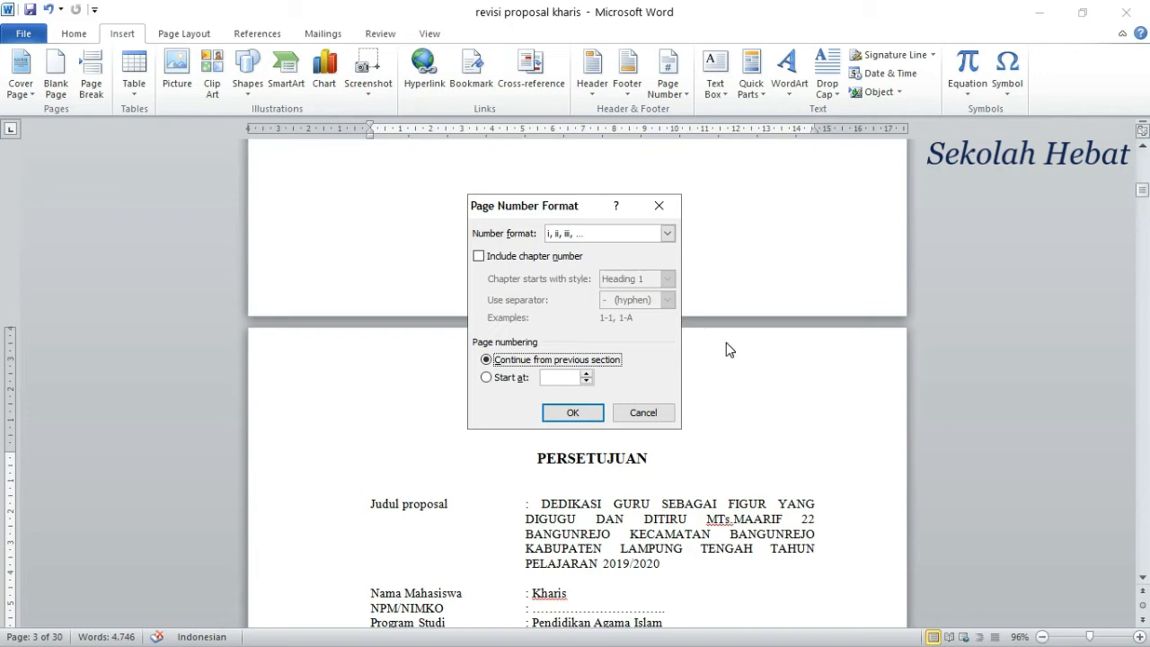
click(486, 378)
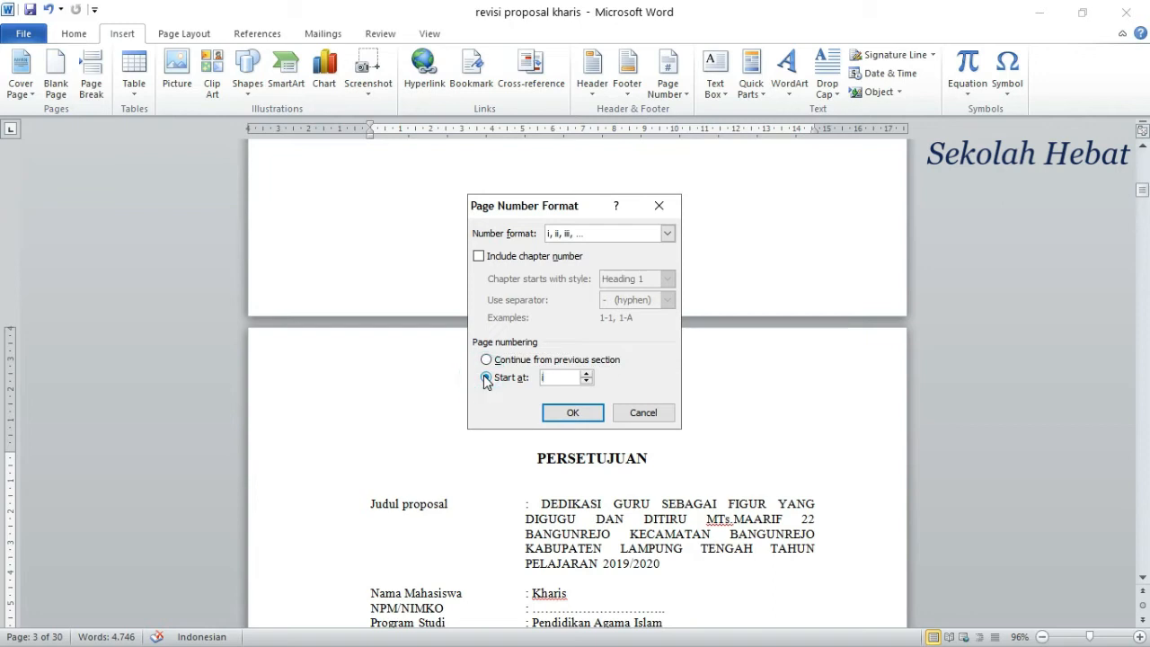
click(591, 380)
text(ii)
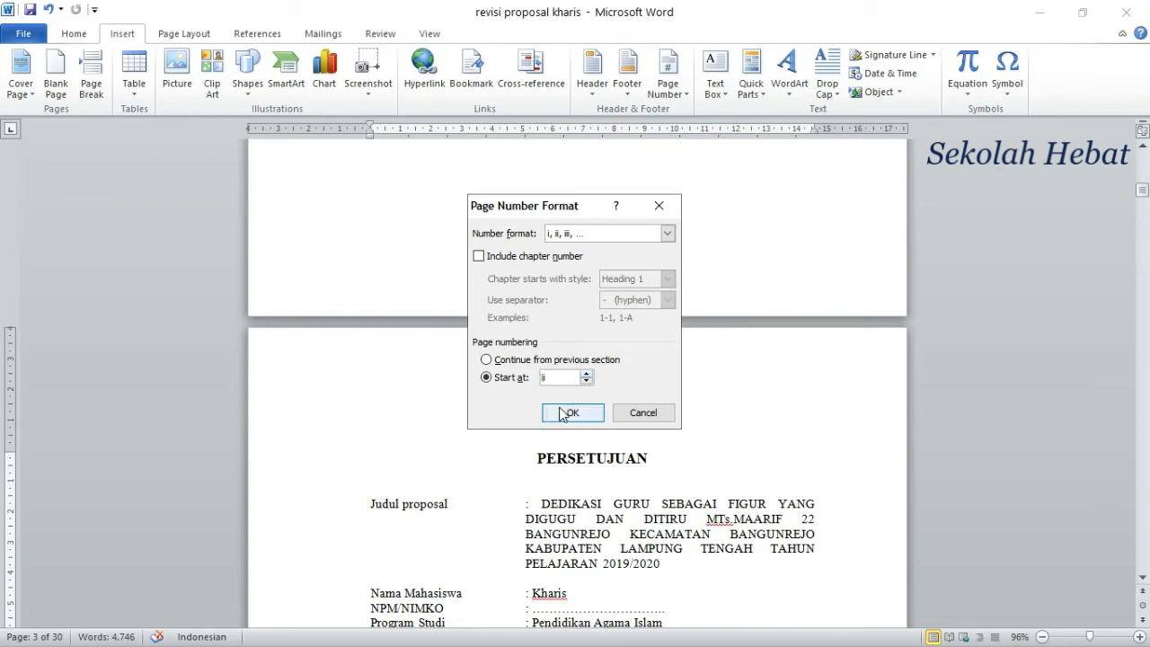
click(568, 414)
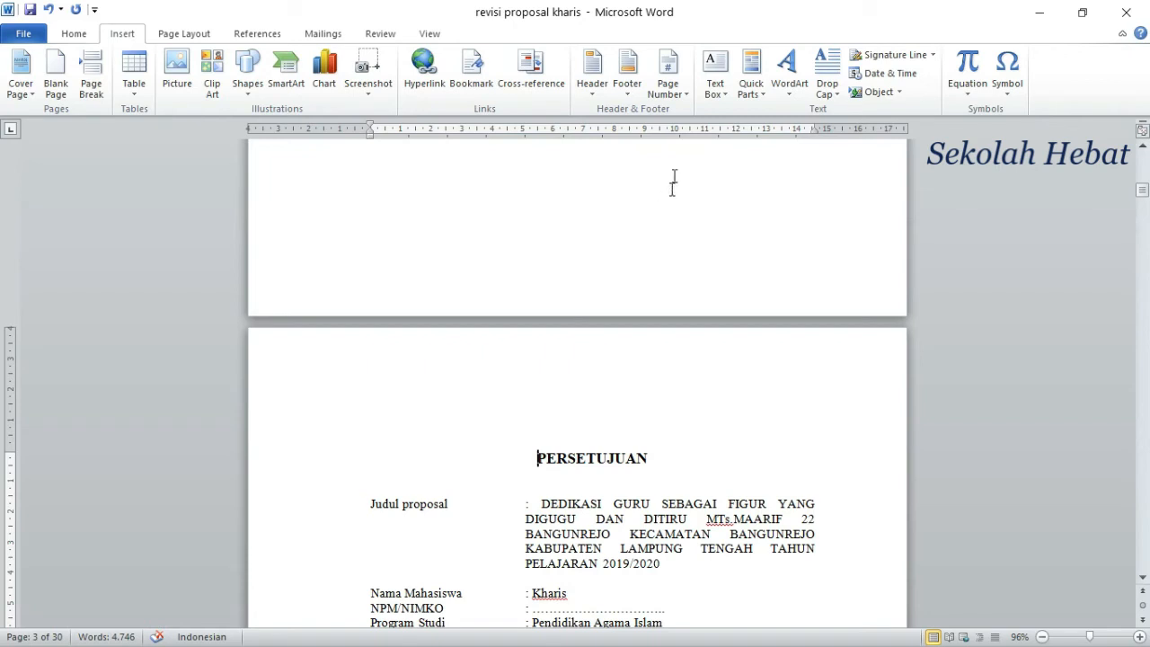
Step: Insert a centred Plain Number 2 page number at the bottom of the PERSETUJUAN section's pages
click(680, 91)
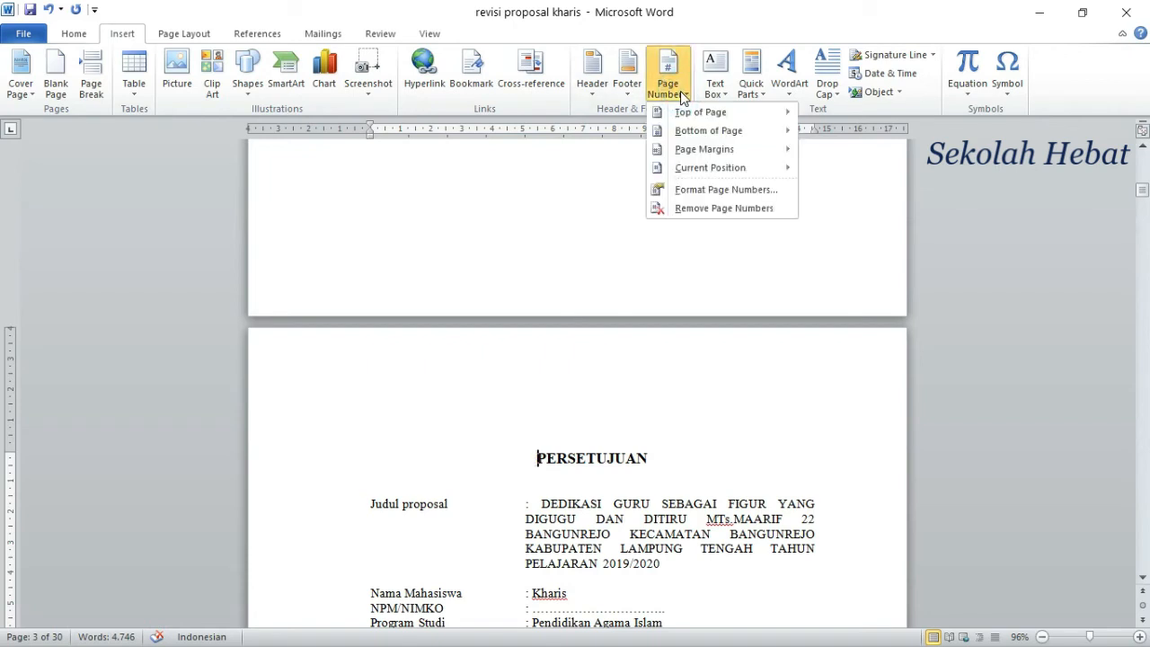
click(684, 99)
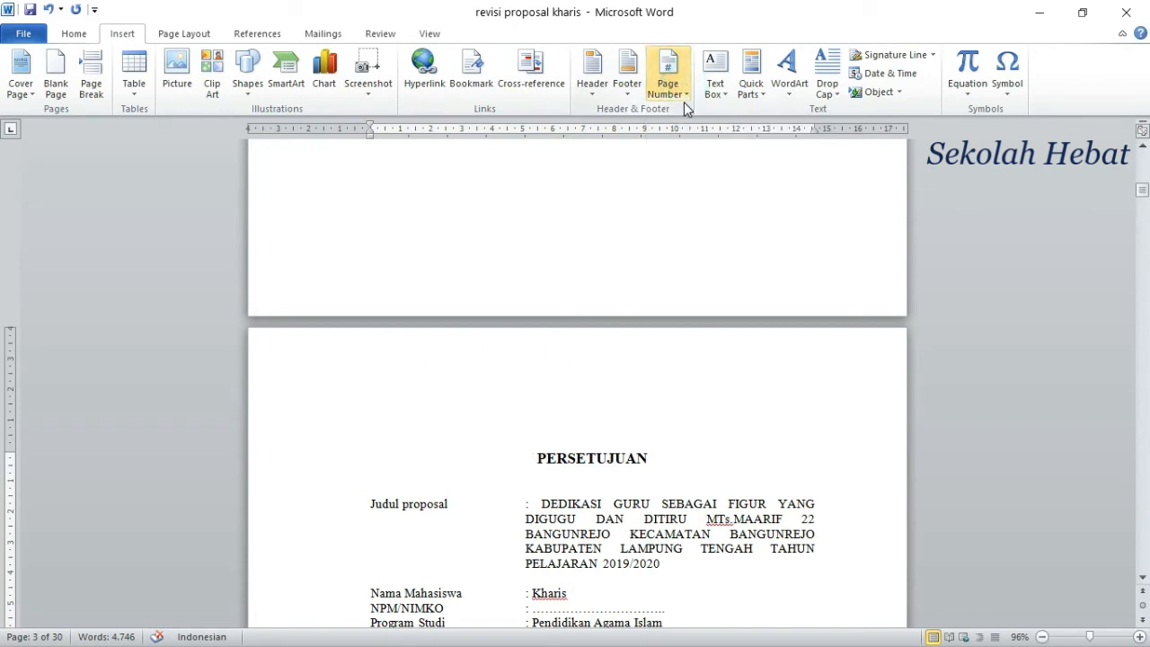
click(685, 99)
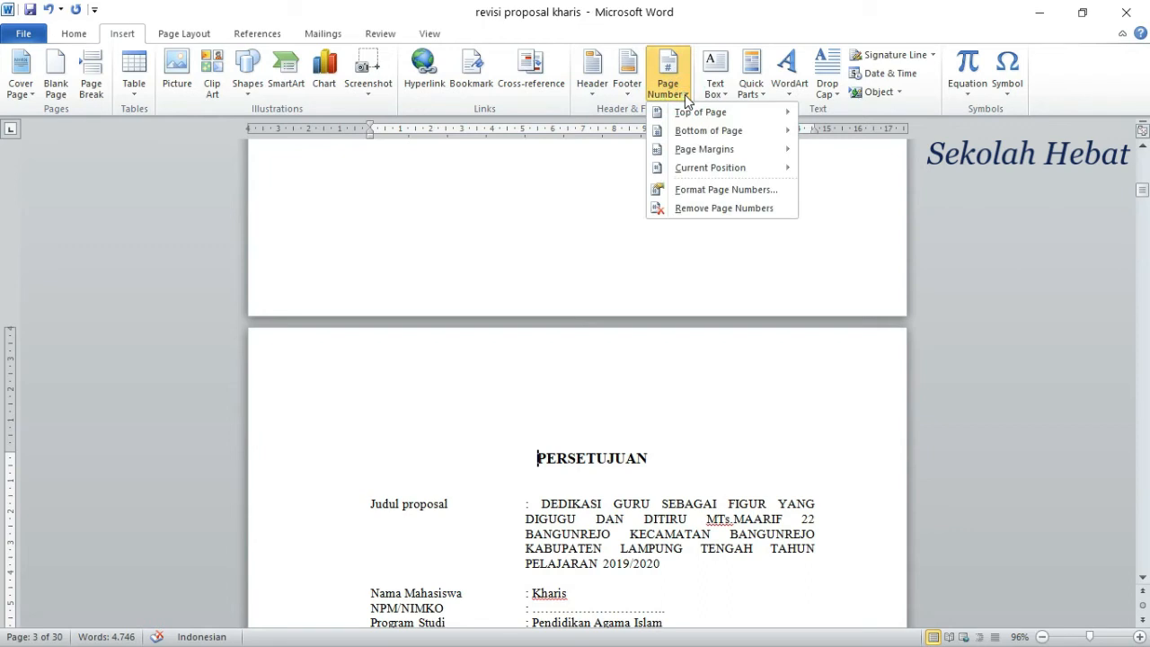
mouse_move(746, 130)
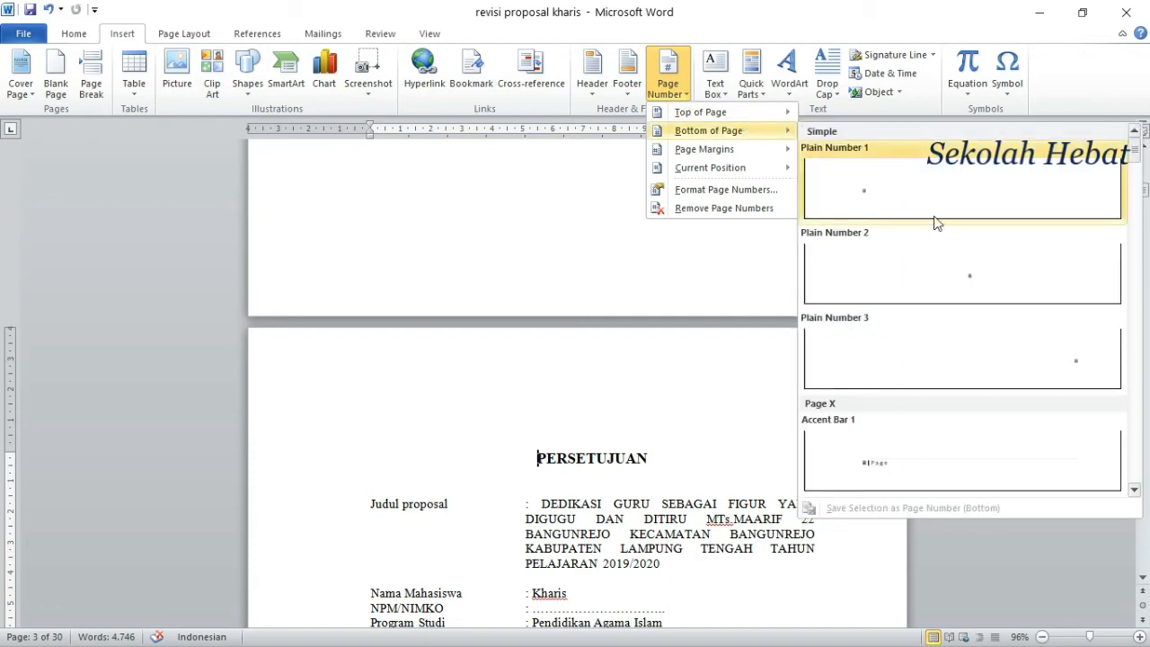
click(953, 275)
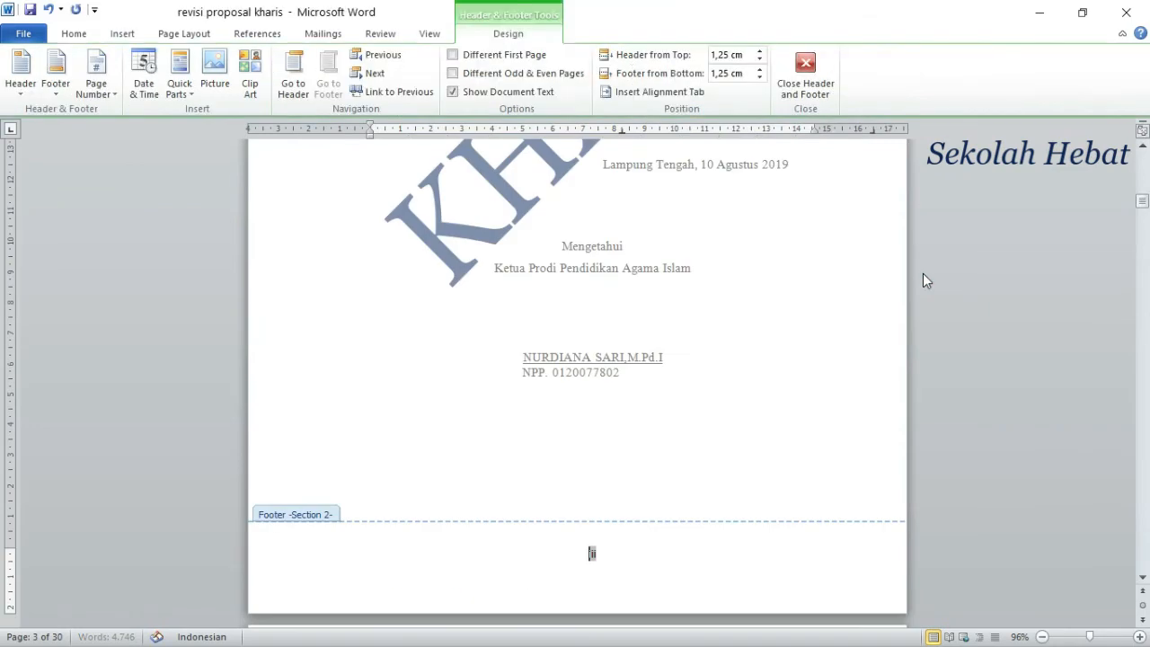
Step: Check the footer page numbers from the cover page through the front matter to BAB I, and close header and footer editing
scroll(660, 306, up, 3)
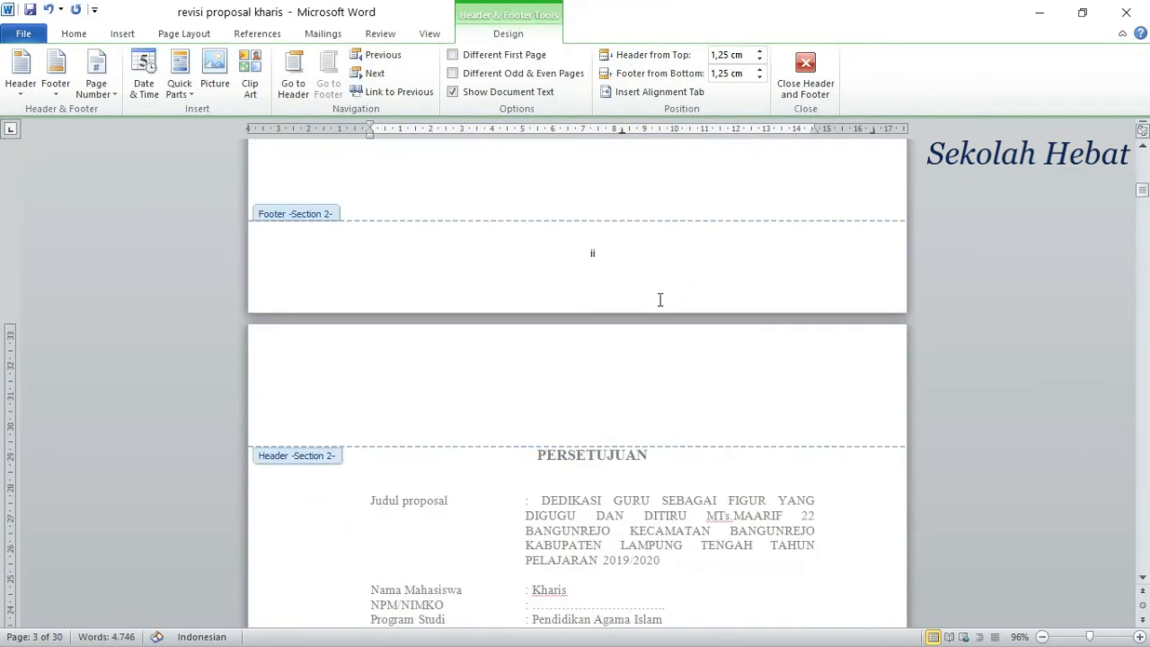
scroll(659, 302, down, 10)
scroll(658, 307, down, 3)
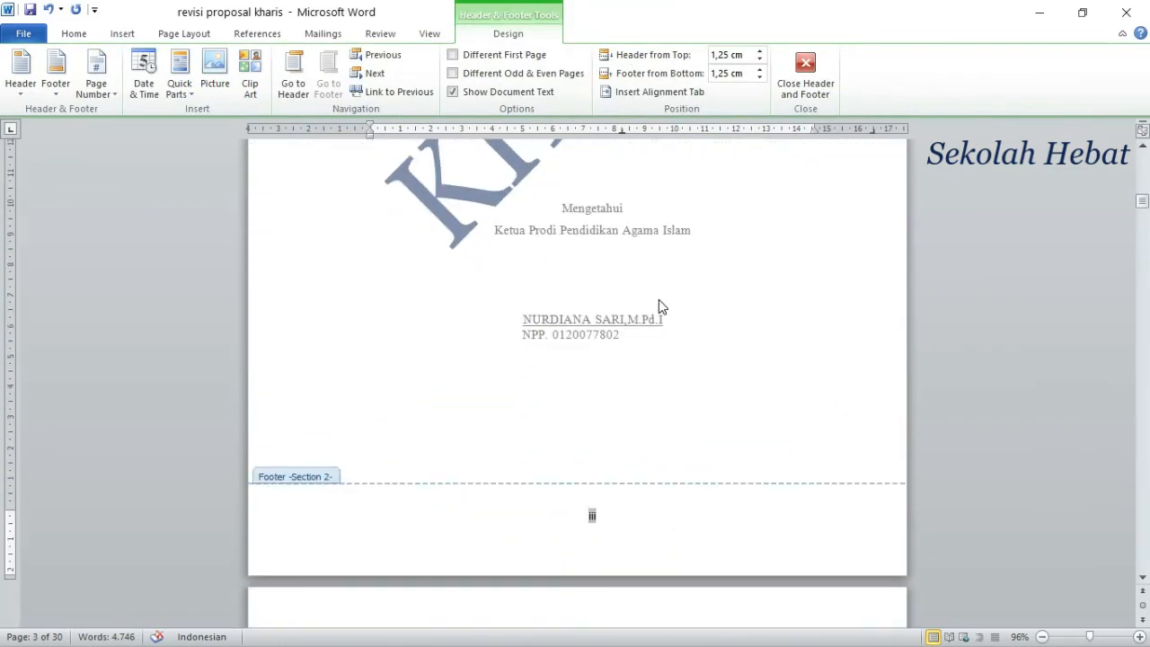
scroll(659, 299, up, 10)
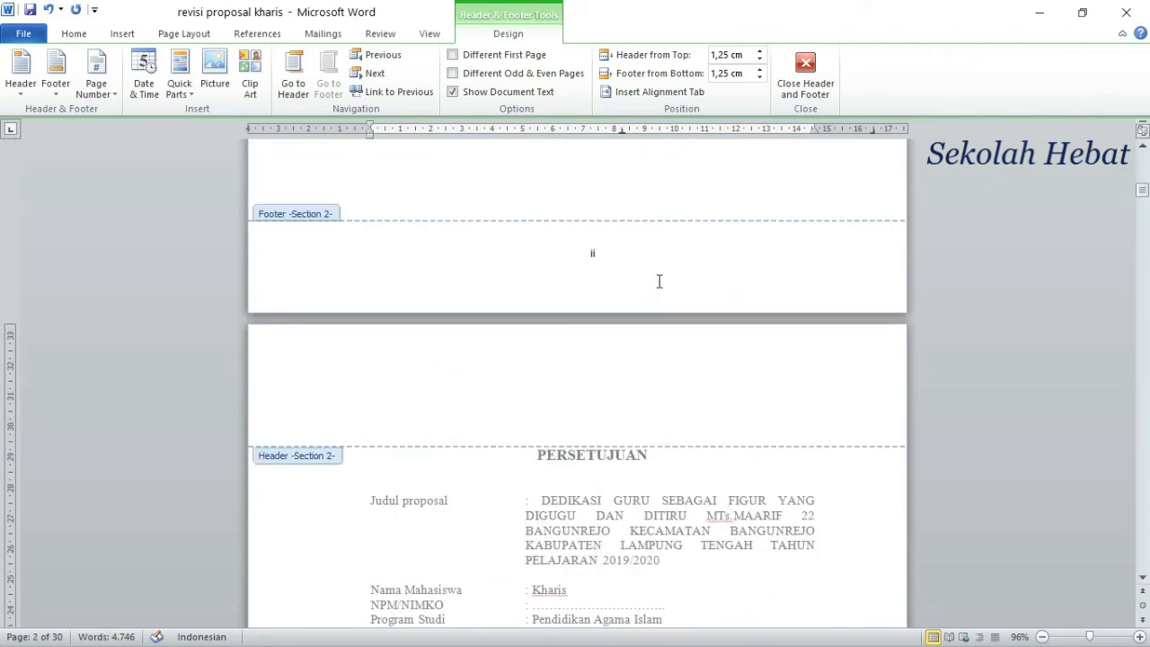
scroll(658, 282, up, 15)
scroll(587, 287, up, 8)
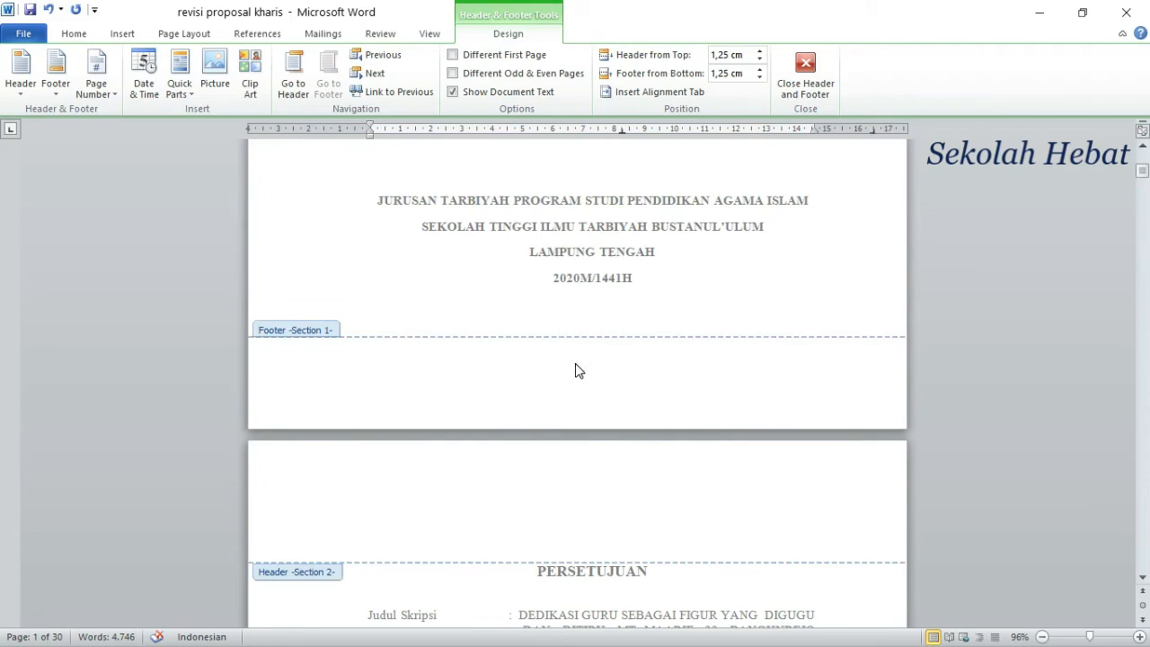
scroll(579, 370, down, 5)
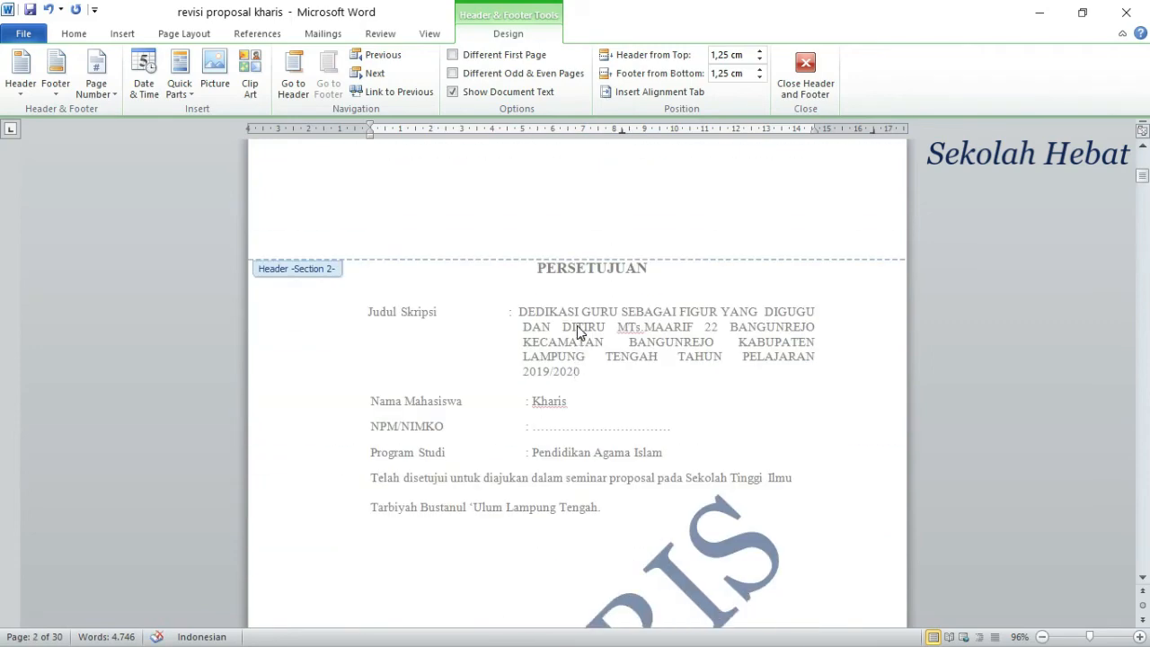
scroll(623, 411, down, 5)
scroll(627, 440, down, 1)
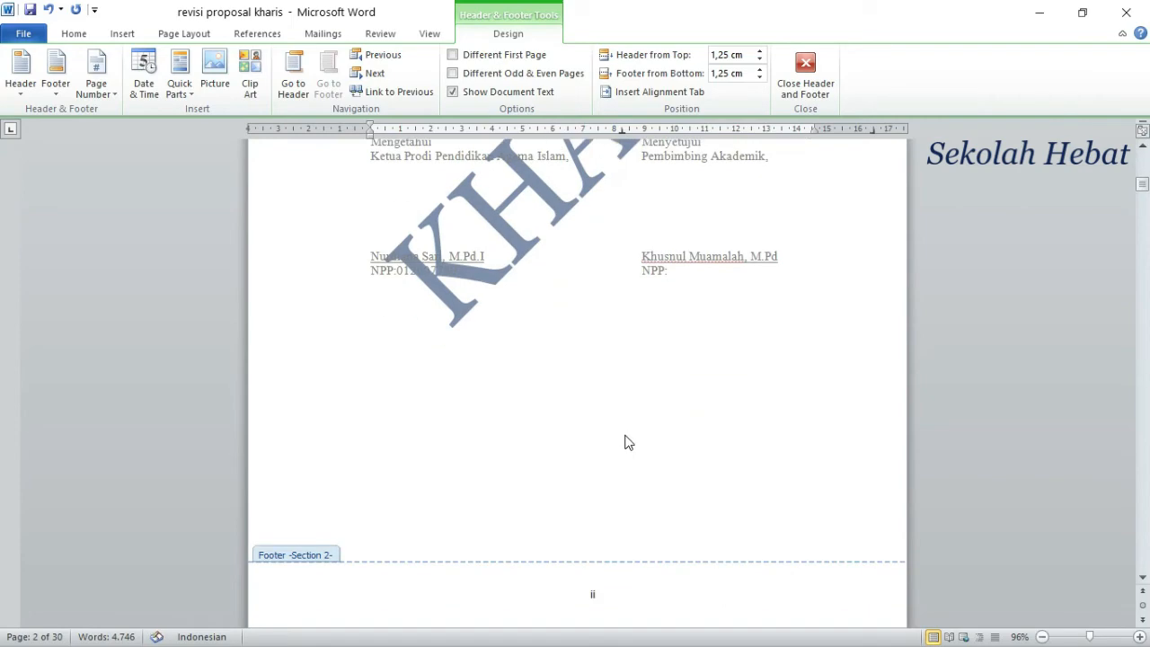
scroll(642, 485, down, 5)
scroll(620, 386, down, 12)
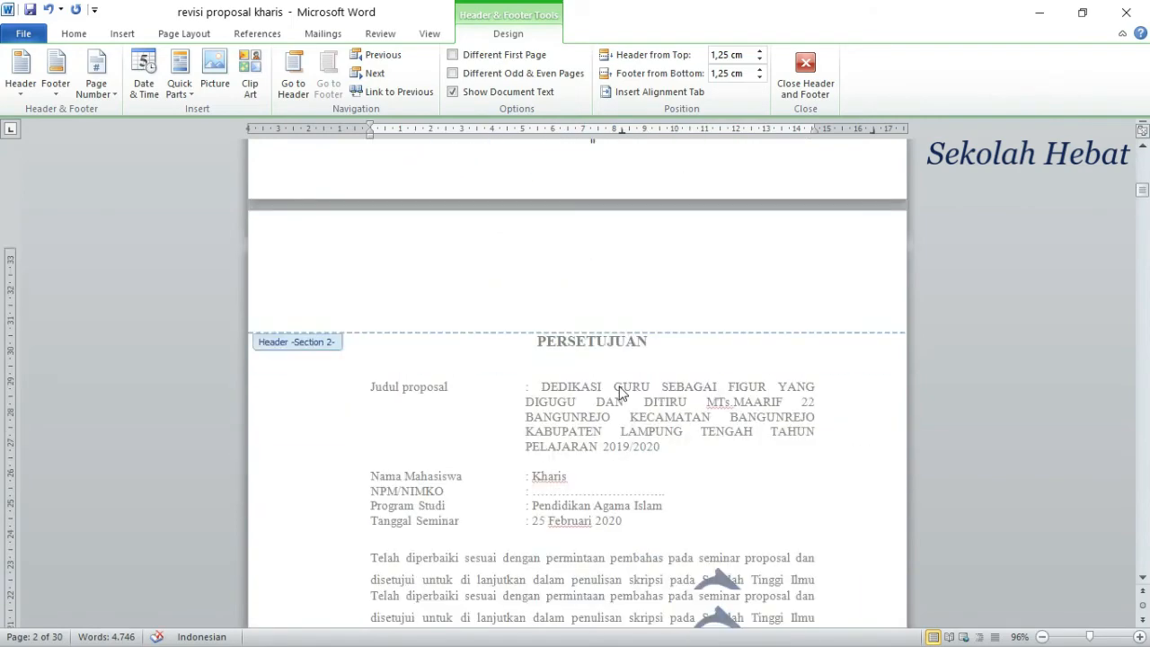
scroll(620, 392, down, 7)
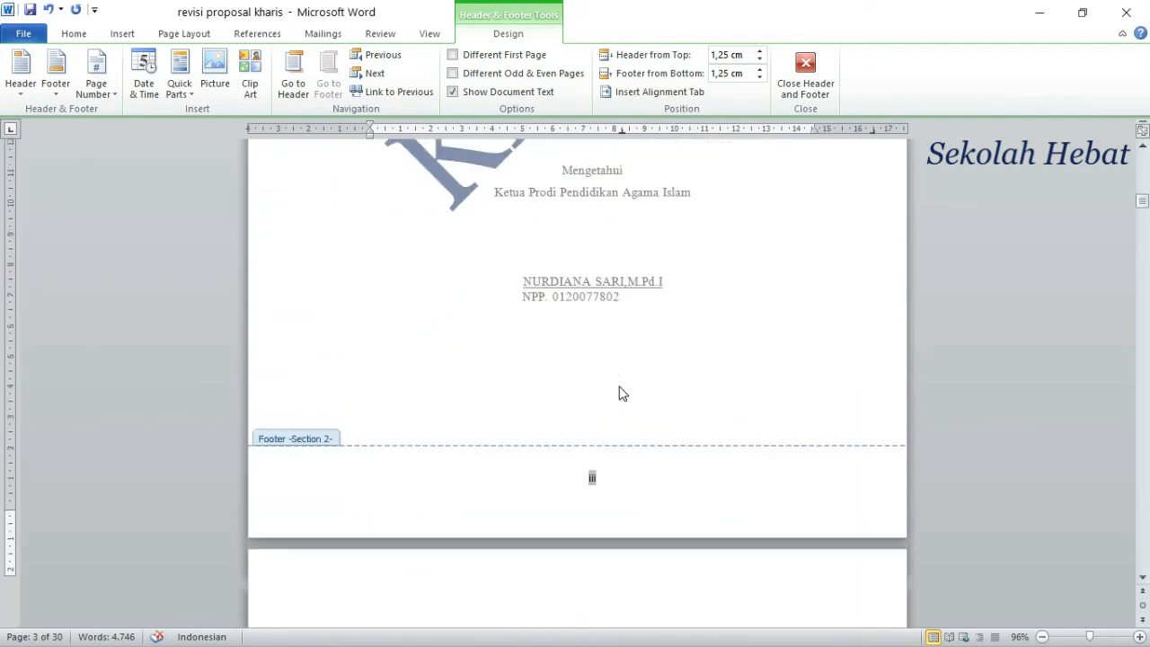
scroll(611, 444, down, 5)
scroll(610, 447, down, 10)
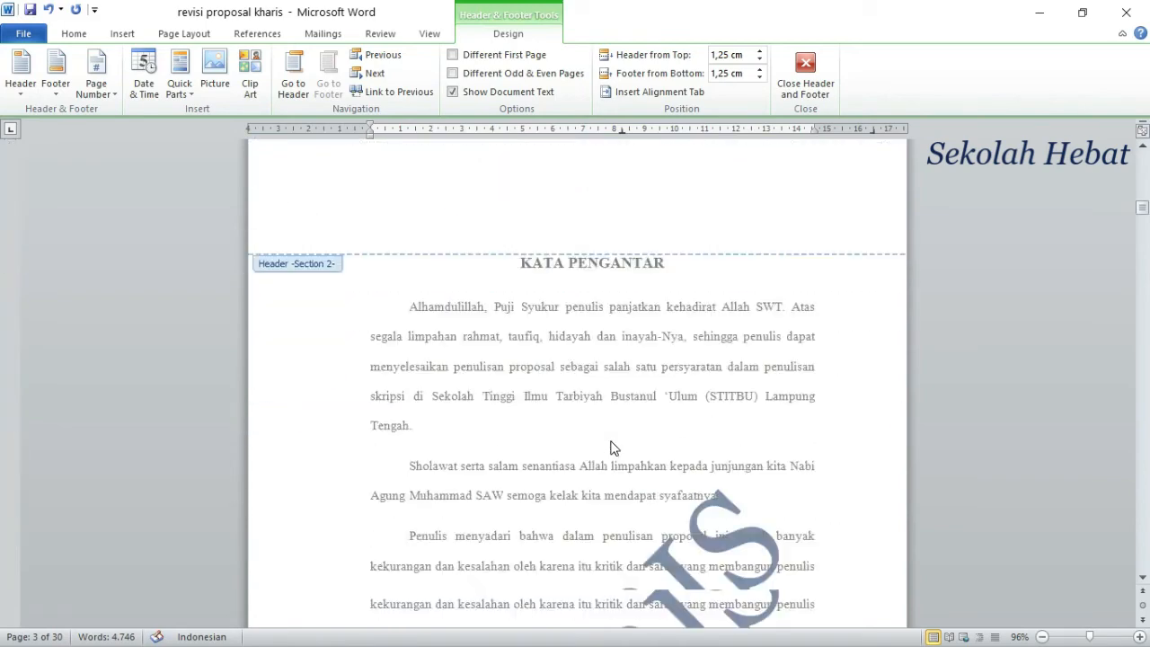
scroll(610, 446, down, 5)
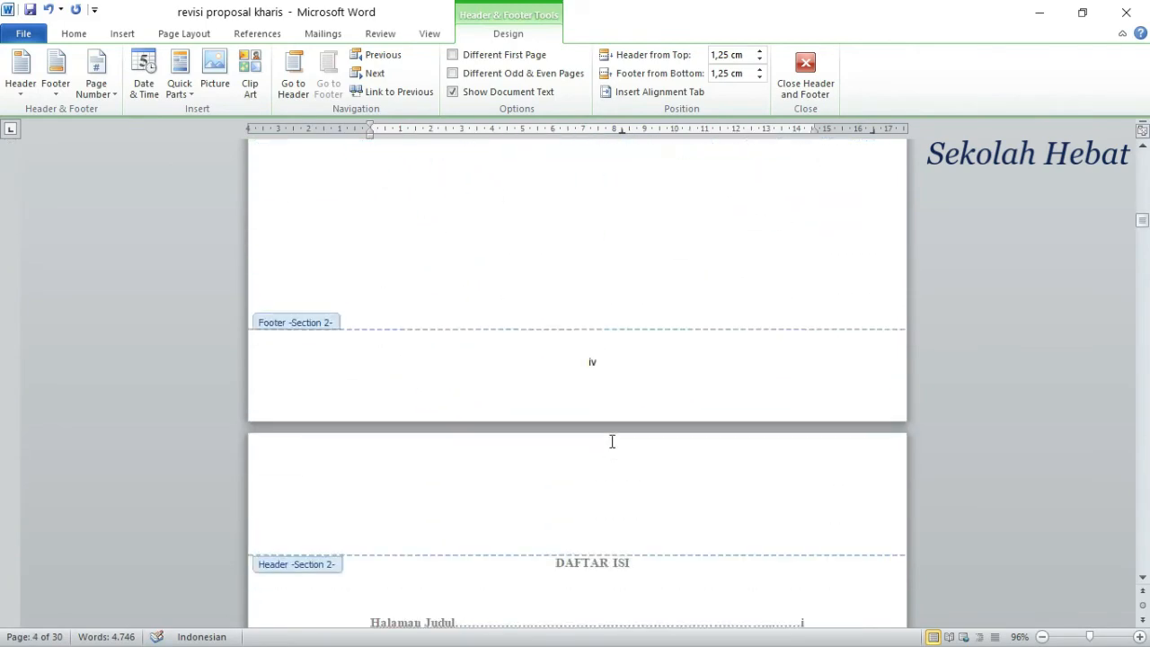
scroll(611, 441, down, 15)
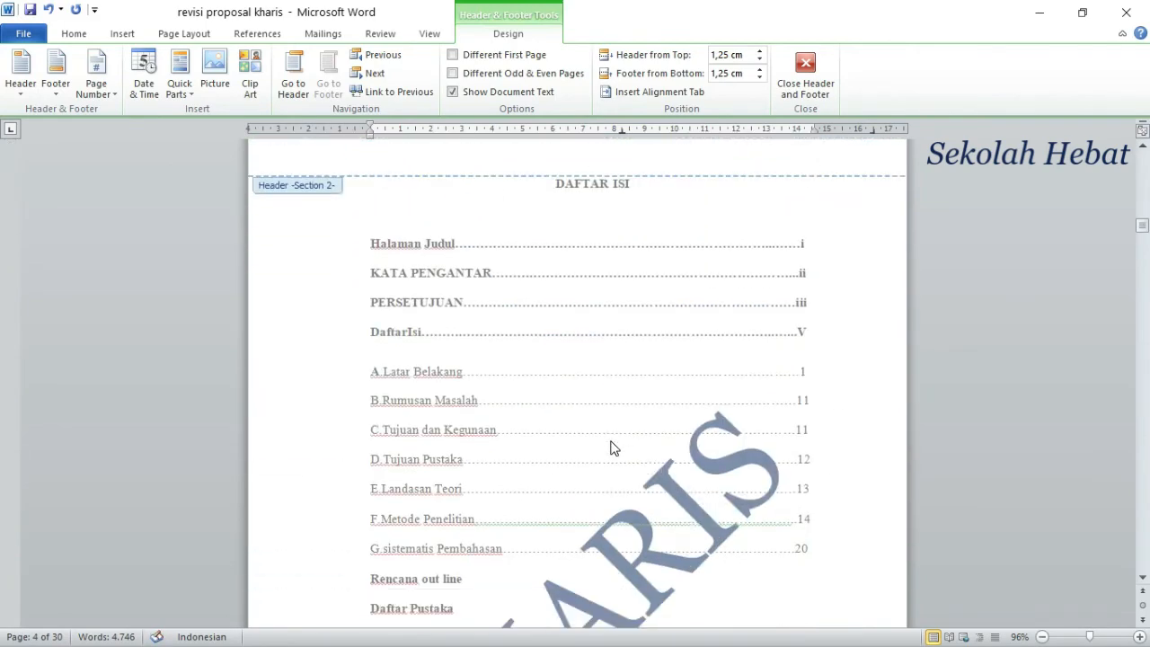
scroll(612, 441, down, 5)
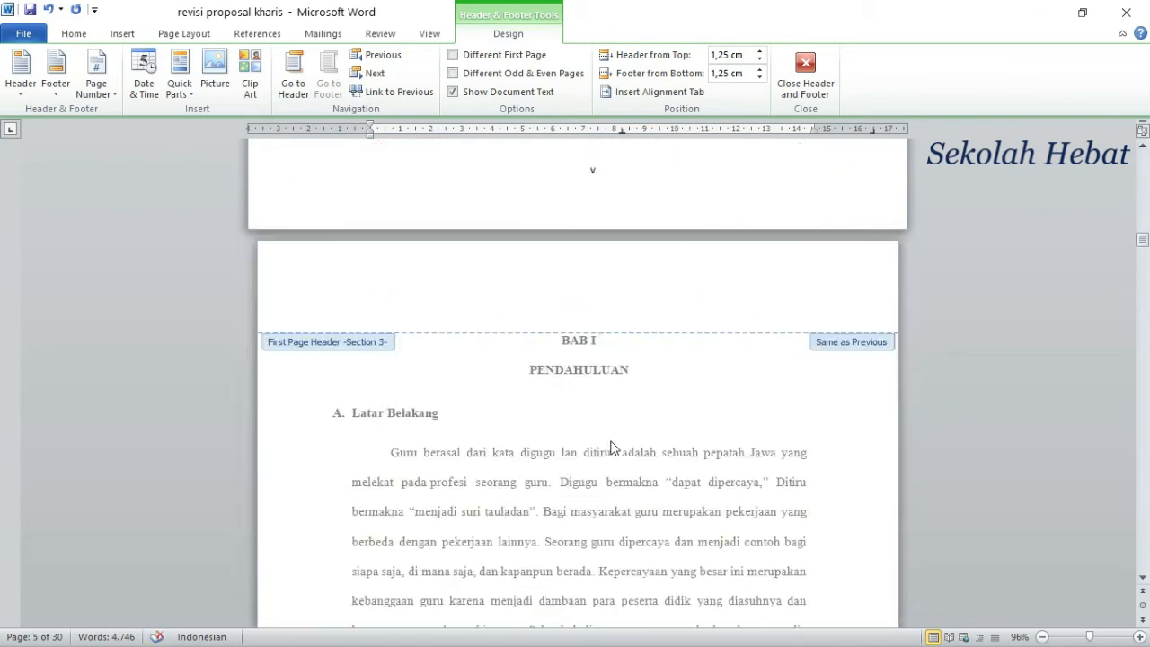
click(821, 69)
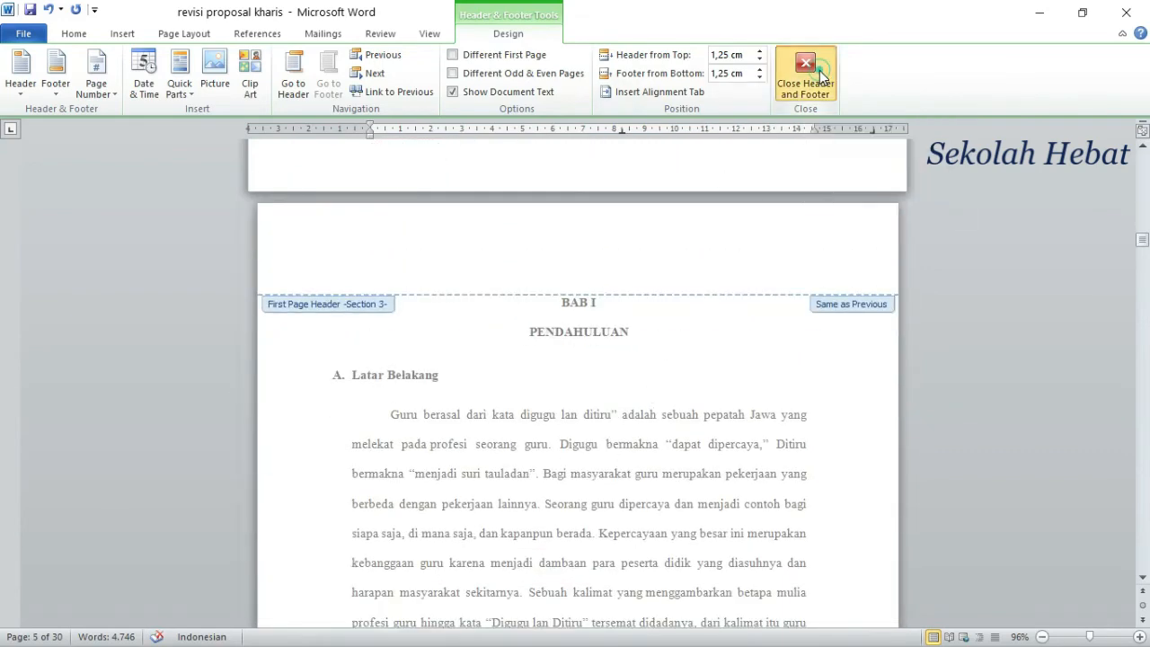
Step: Apply the 1, 2, 3 page number format starting at 1 to the section that begins with BAB I
scroll(643, 280, down, 8)
scroll(642, 280, down, 1)
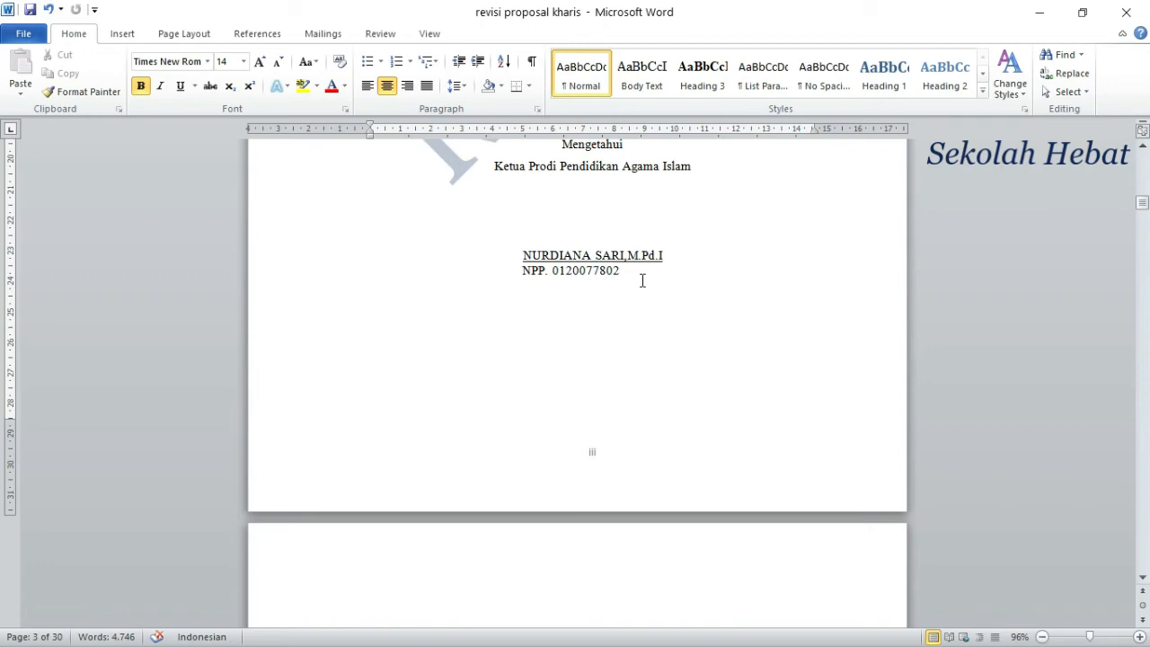
scroll(642, 280, down, 20)
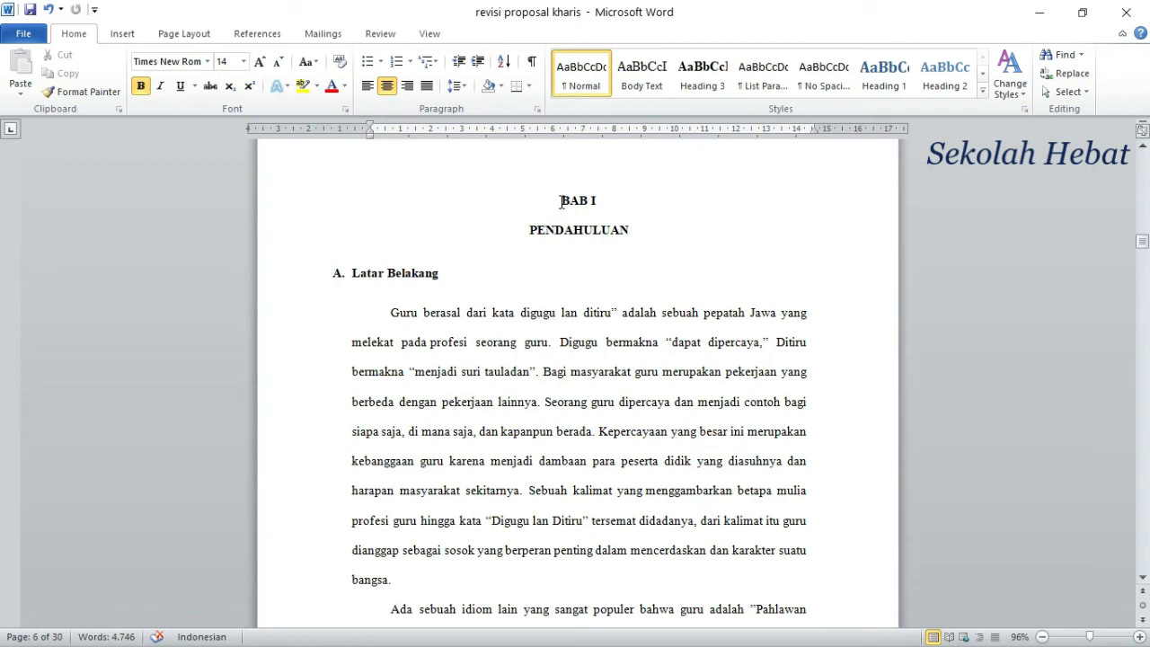
click(558, 201)
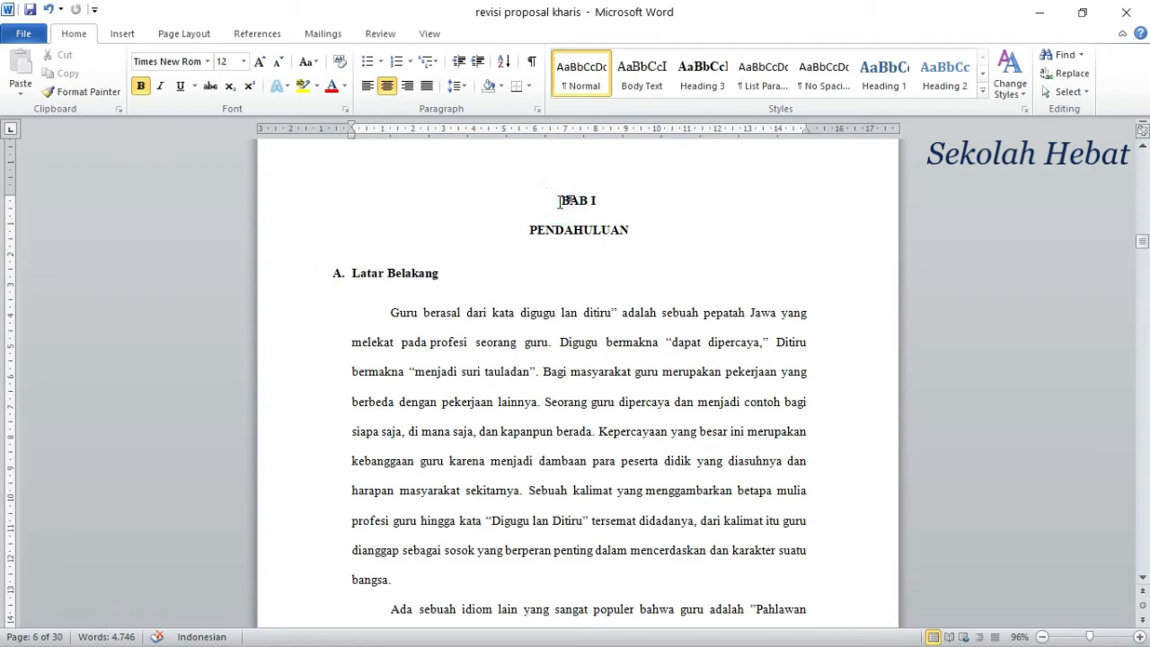
click(123, 34)
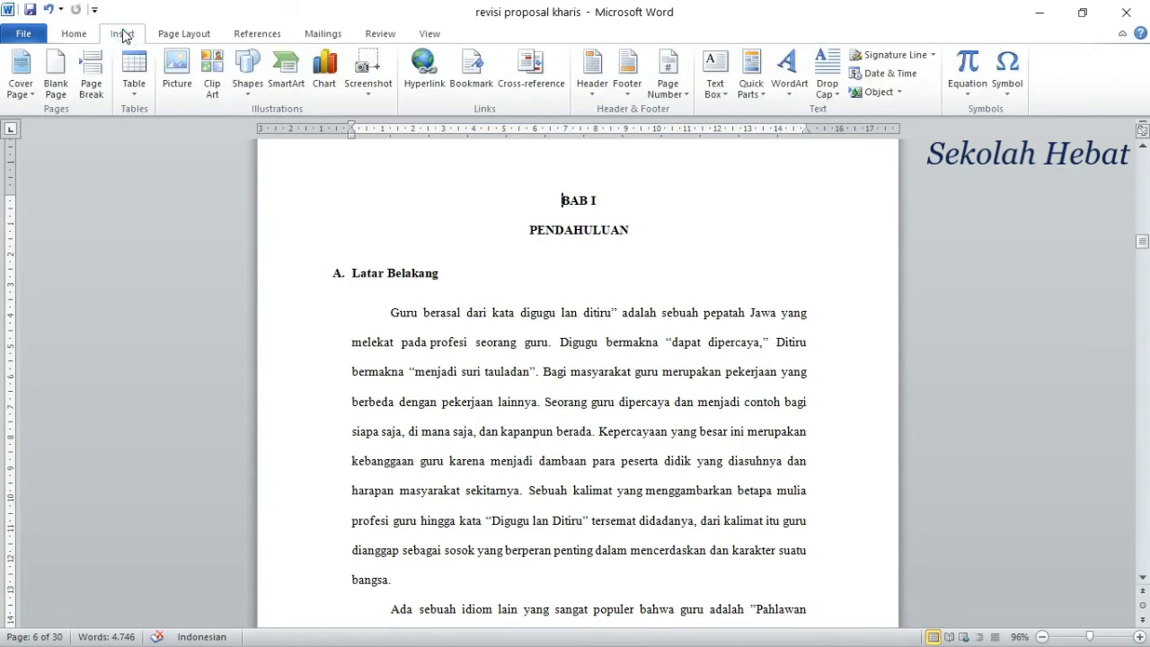
click(681, 92)
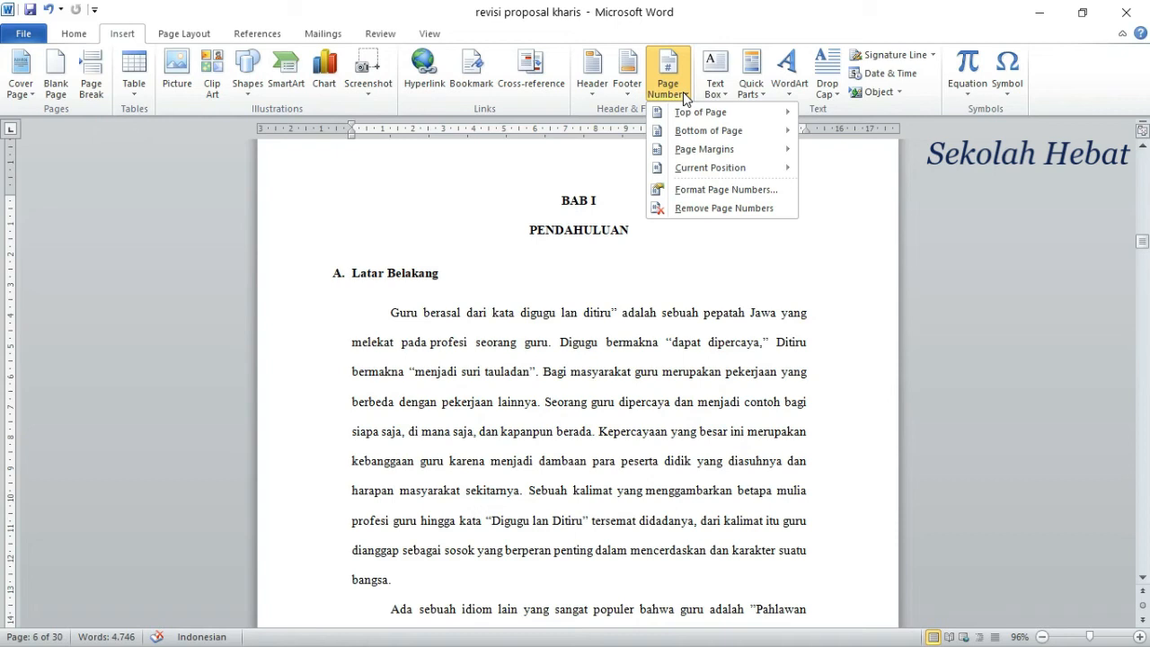
click(703, 191)
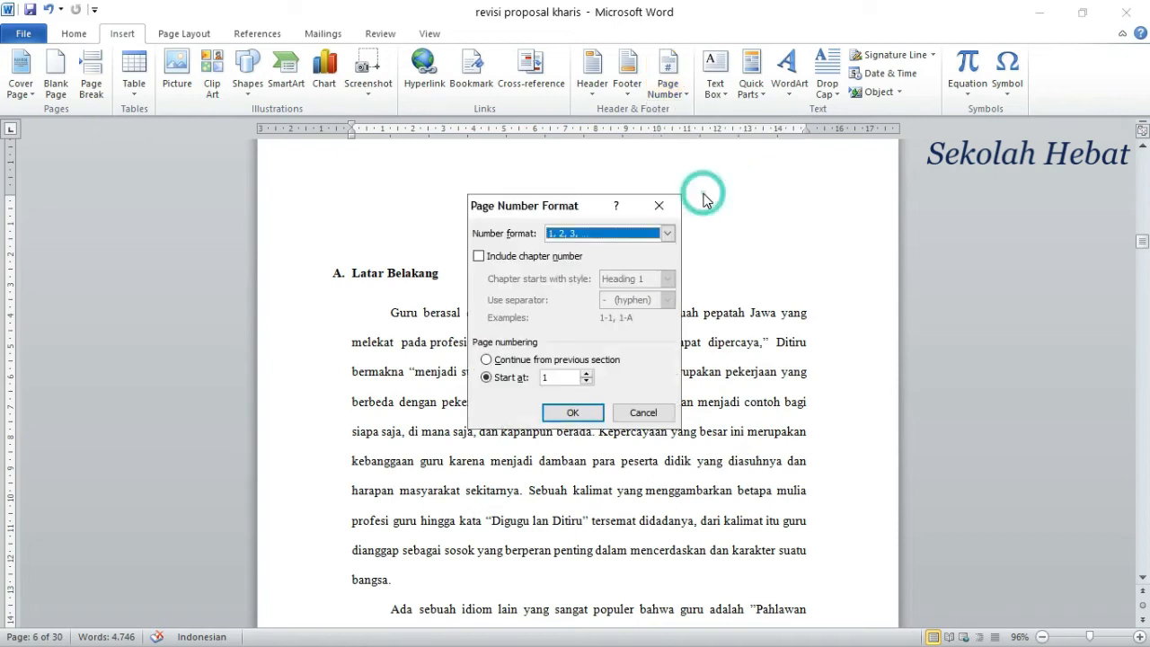
click(665, 234)
click(666, 233)
click(571, 415)
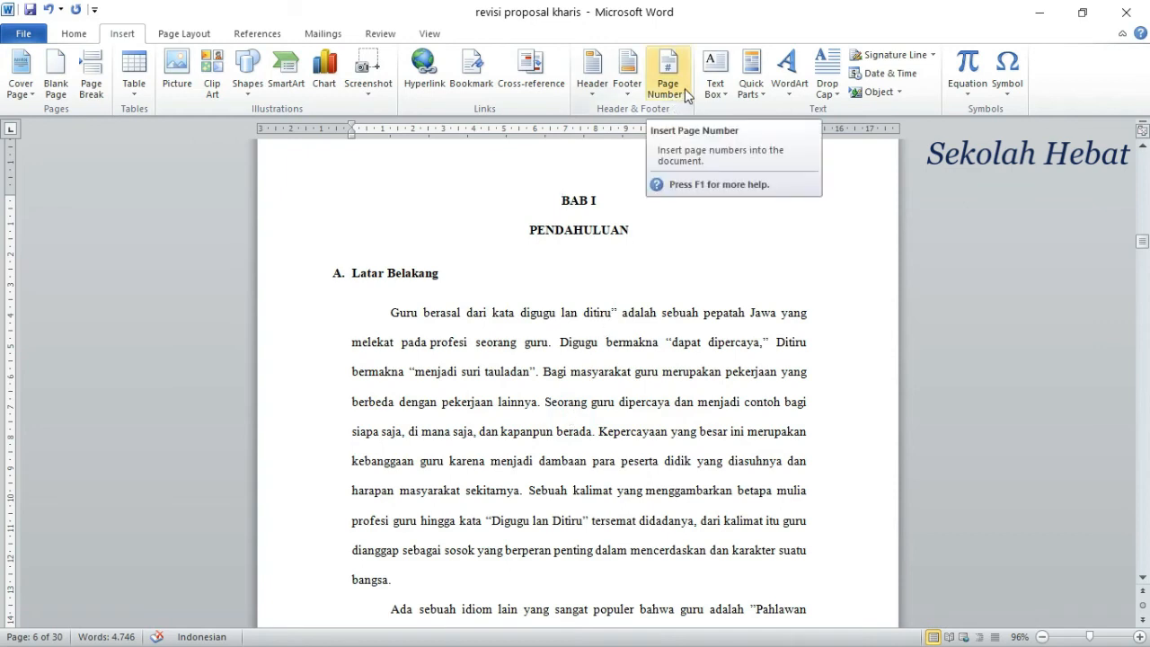
Step: Insert a centred Plain Number 2 page number at the bottom of the BAB I page and close header and footer editing
click(687, 95)
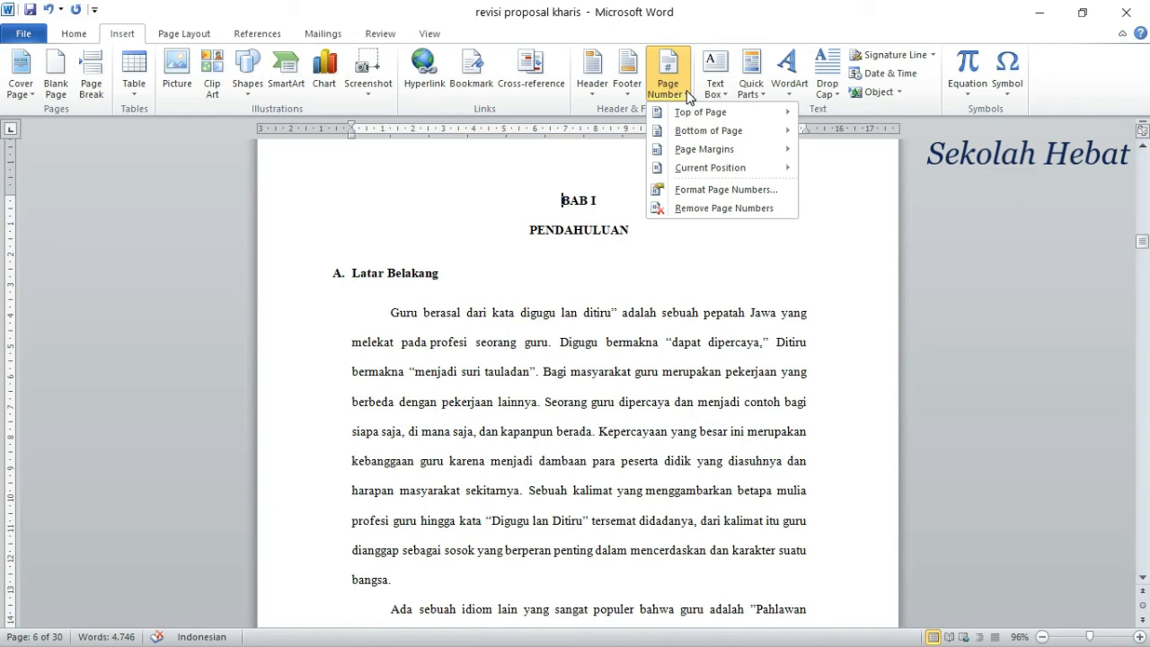
mouse_move(732, 135)
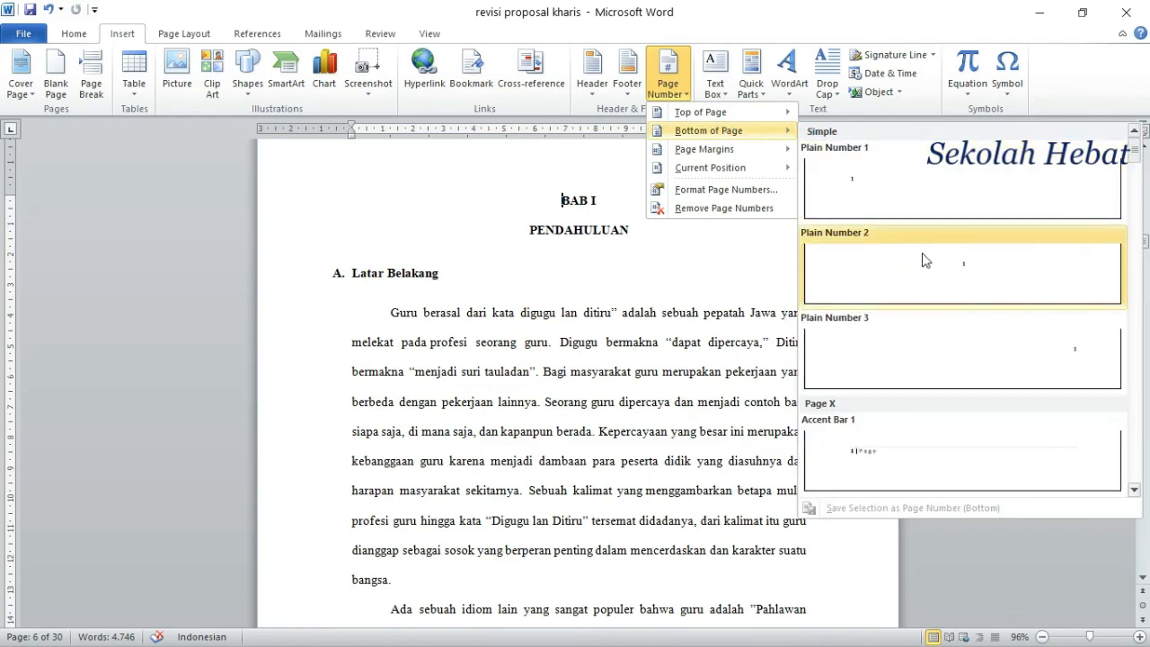
click(922, 266)
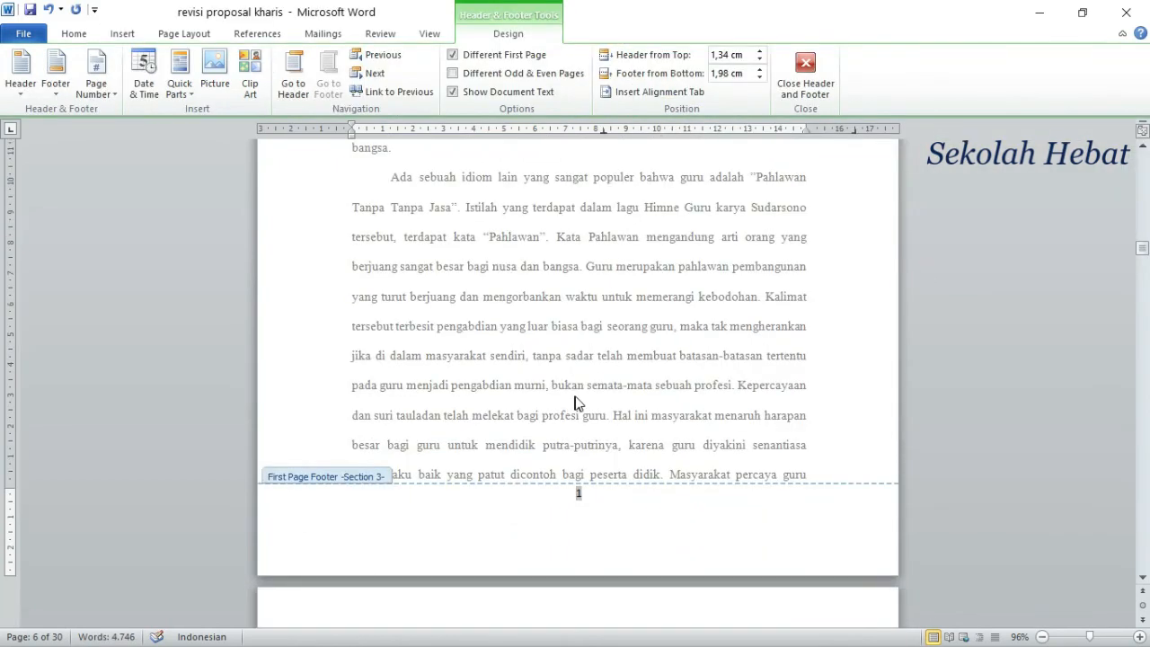
scroll(576, 401, down, 3)
click(804, 70)
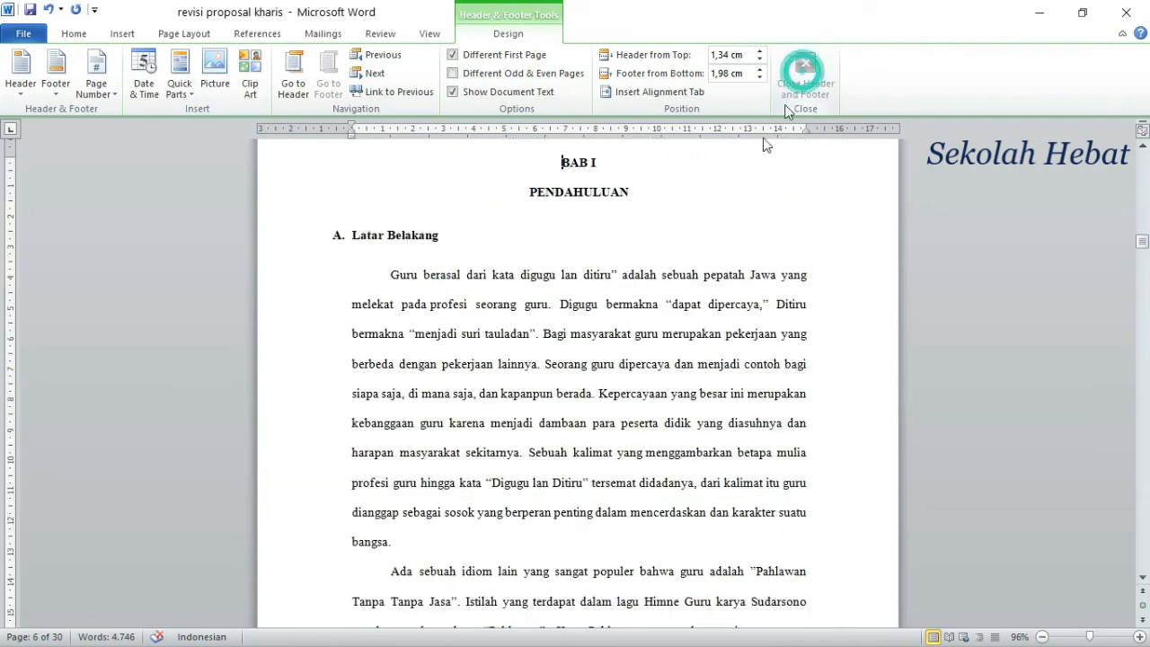
Step: Insert a right-aligned Plain Number 3 page number at the top of the section following the first BAB I page, and close header and footer editing
scroll(544, 249, down, 7)
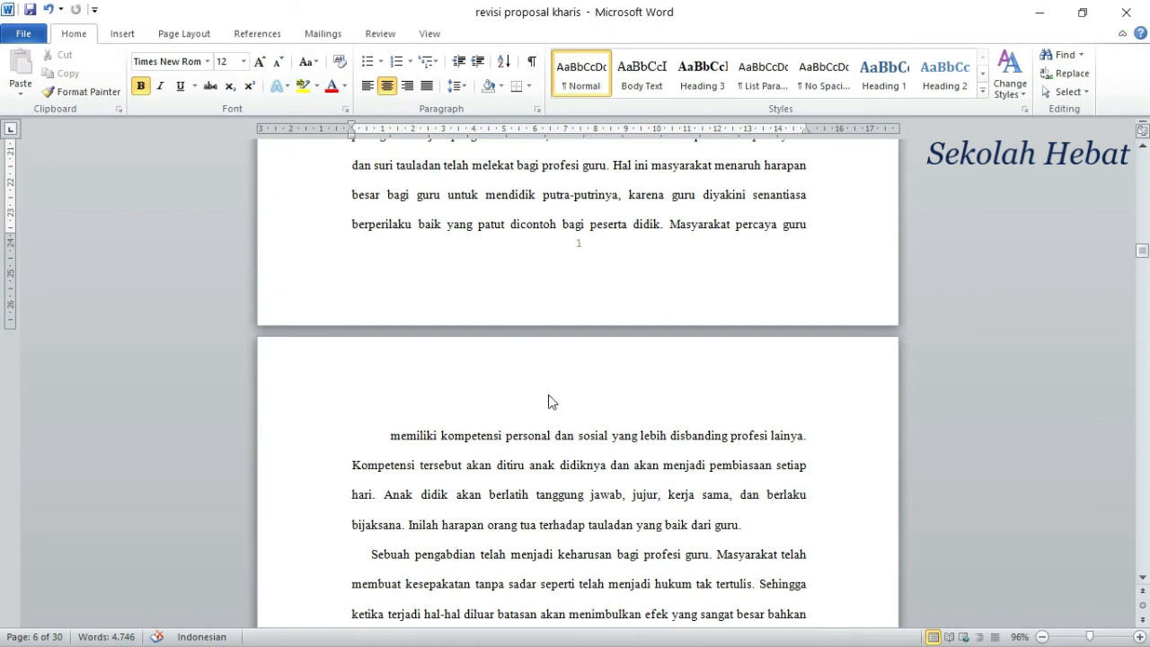
click(390, 440)
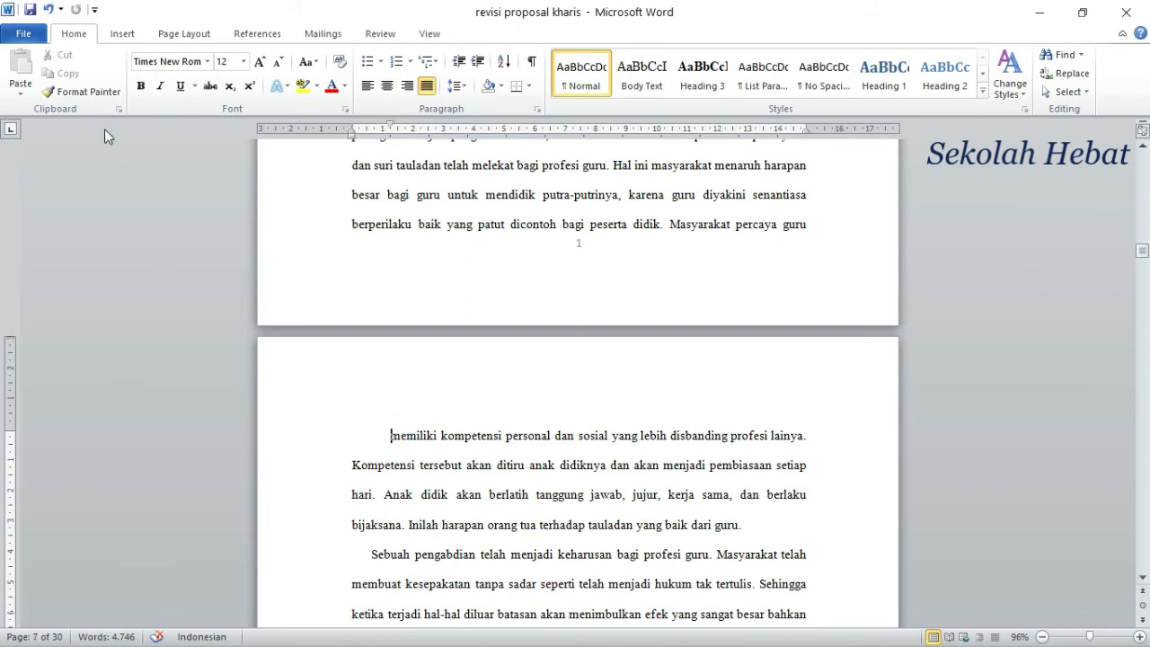
click(123, 36)
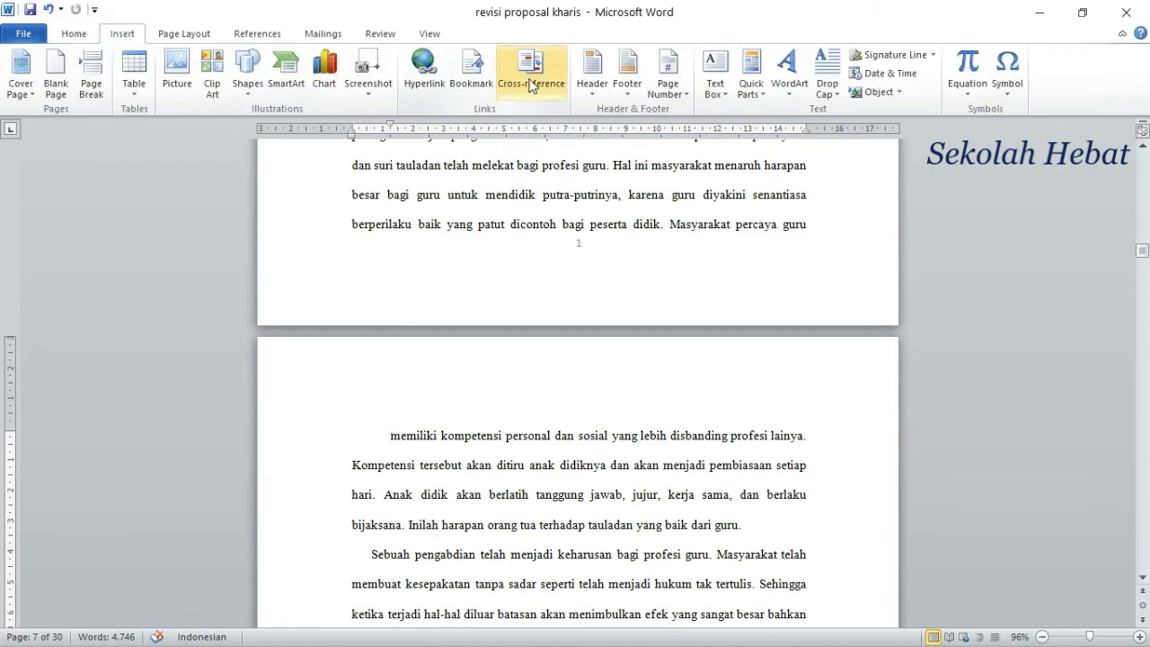
click(687, 93)
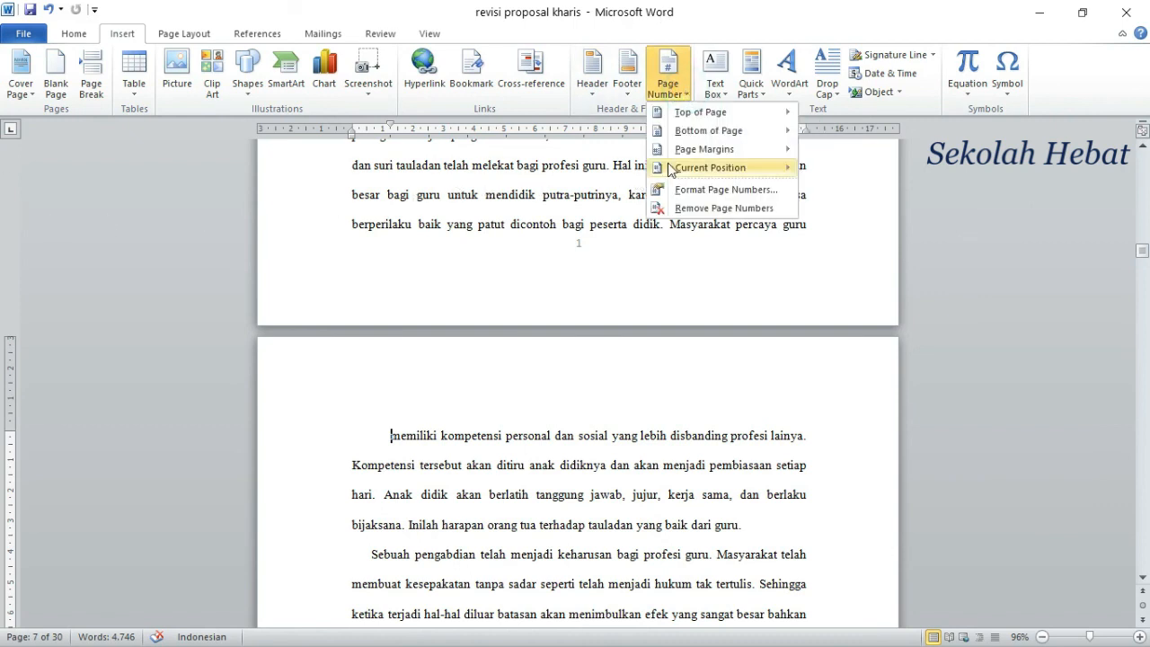
mouse_move(669, 170)
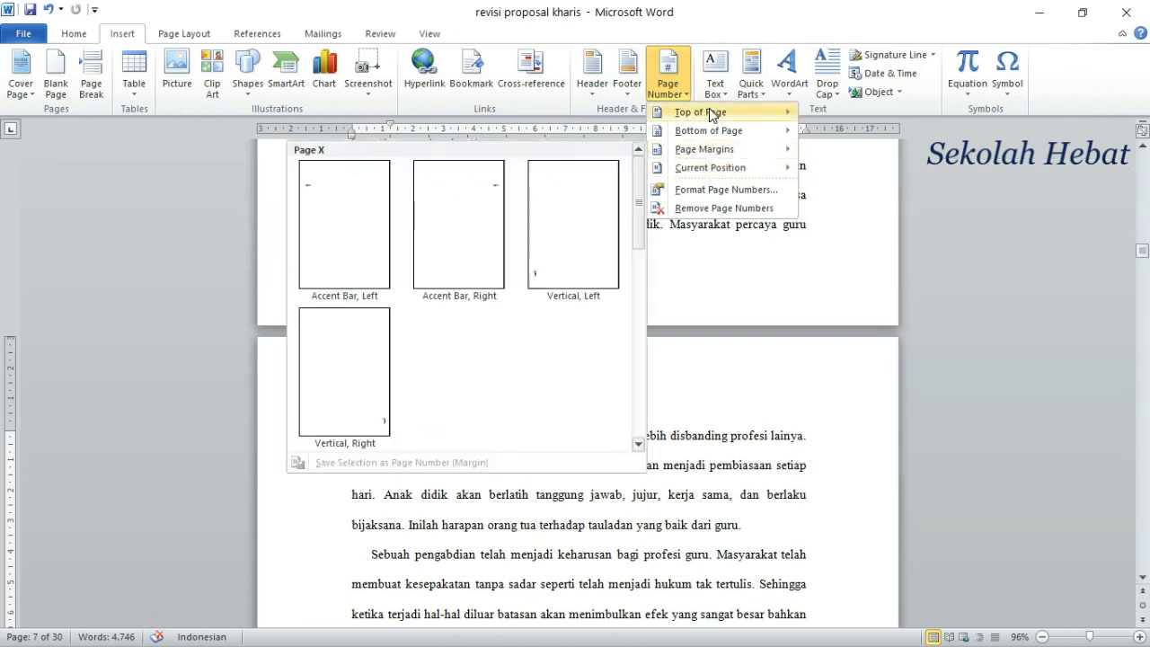
mouse_move(712, 114)
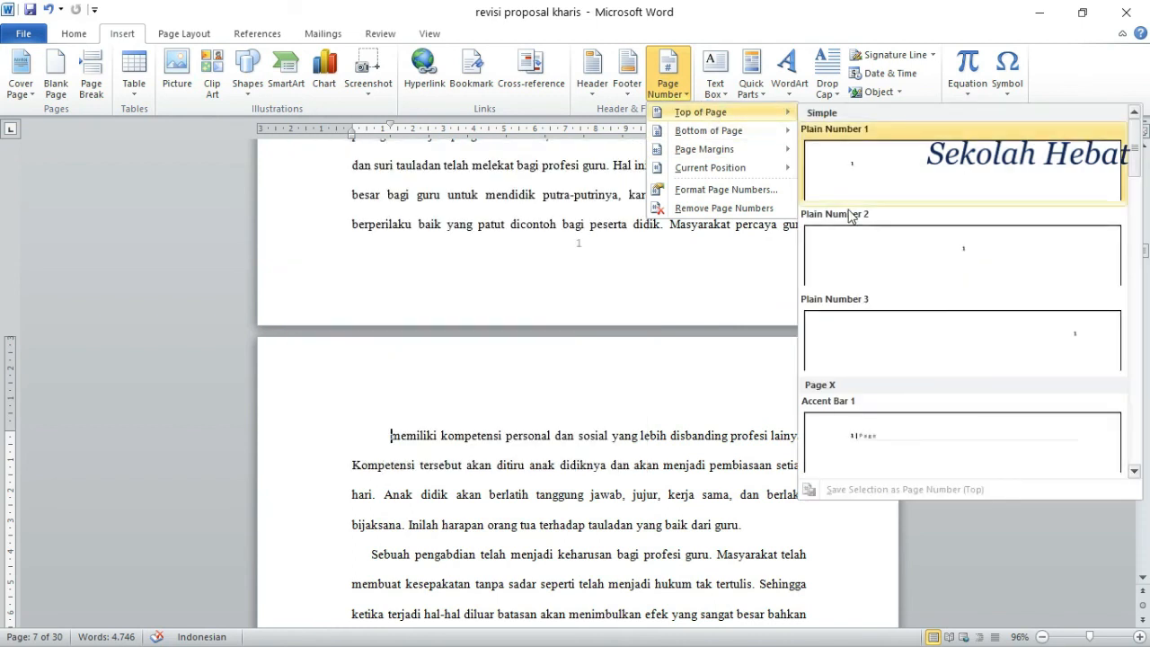
click(971, 353)
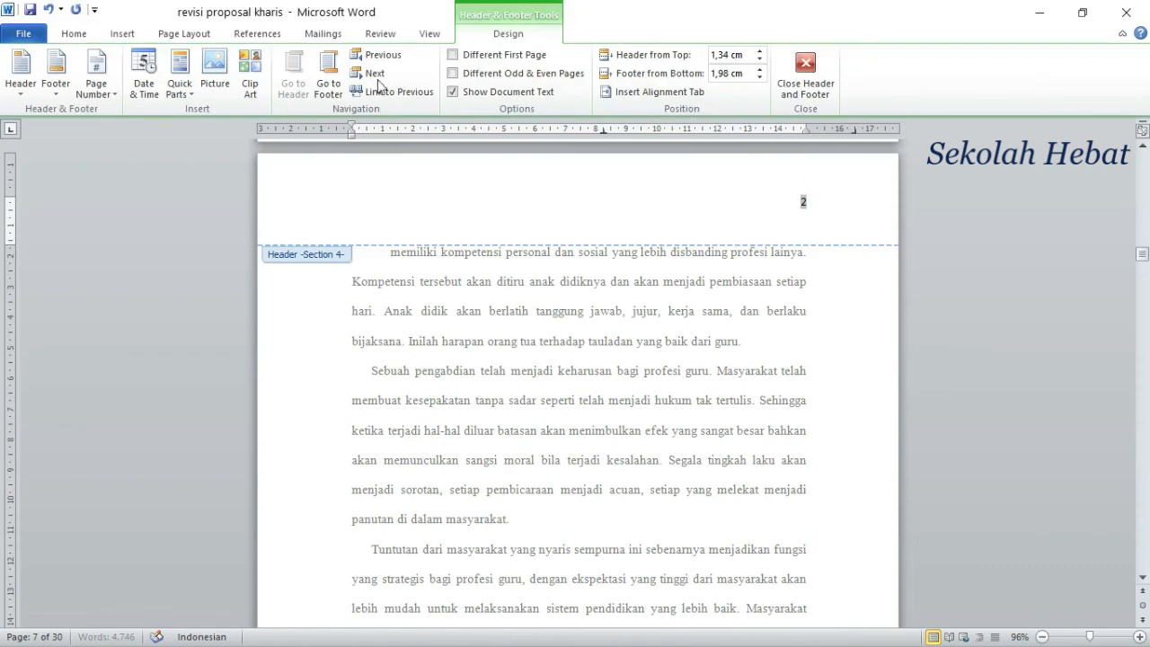
click(805, 71)
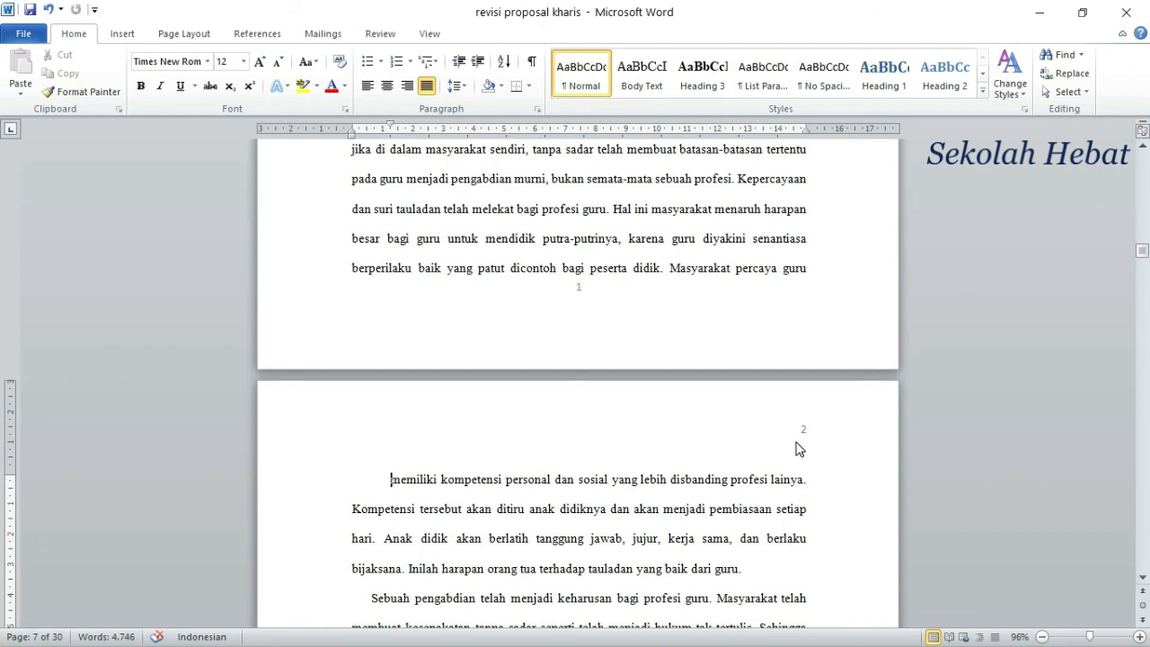
scroll(803, 437, down, 5)
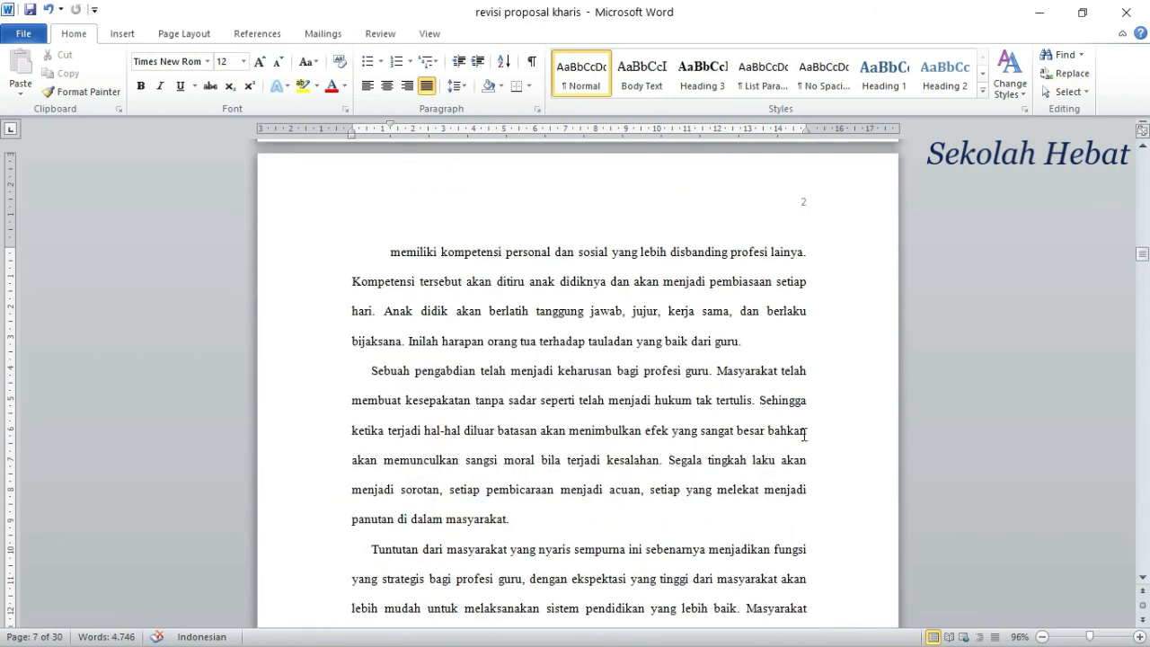